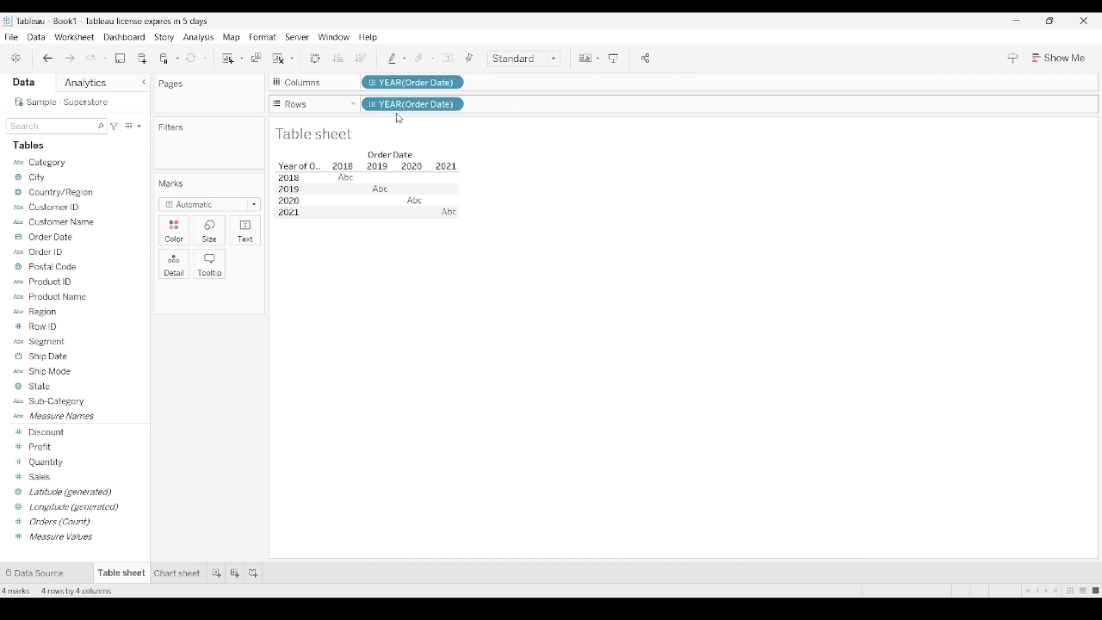
# Drill the Order Date rows down to quarter and month, and remove the year level from the rows
pyautogui.click(372, 105)
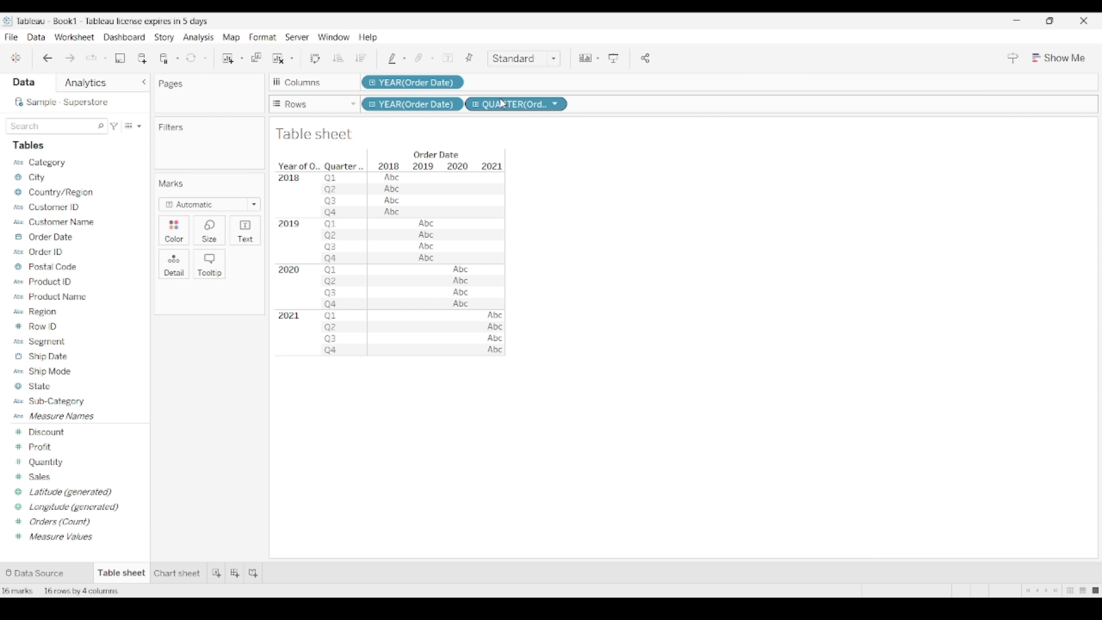
pyautogui.click(476, 104)
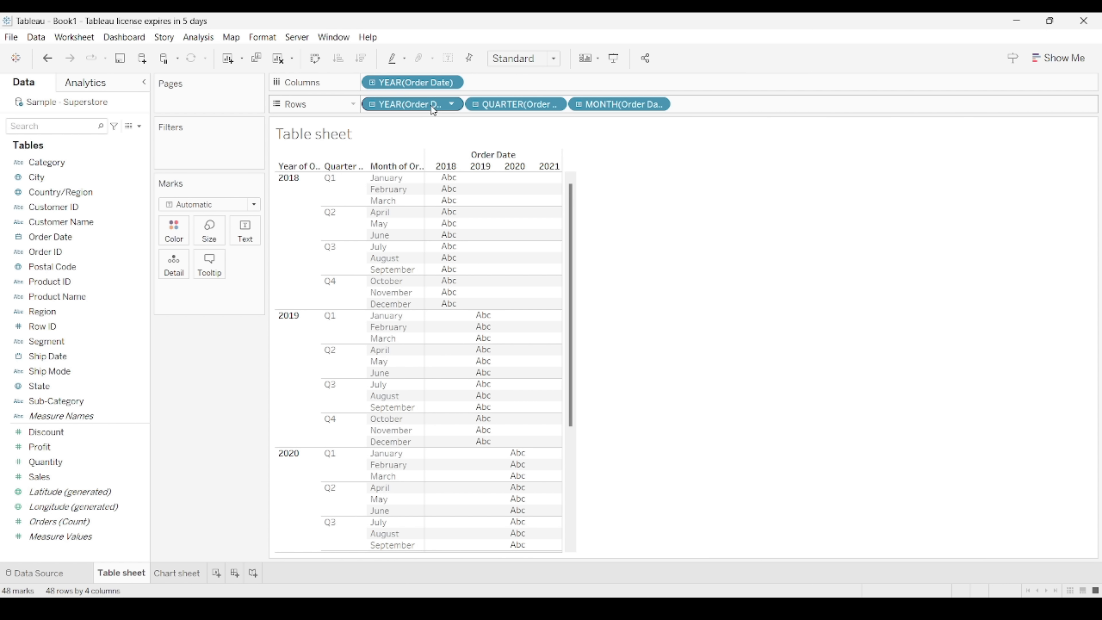
pyautogui.click(453, 104)
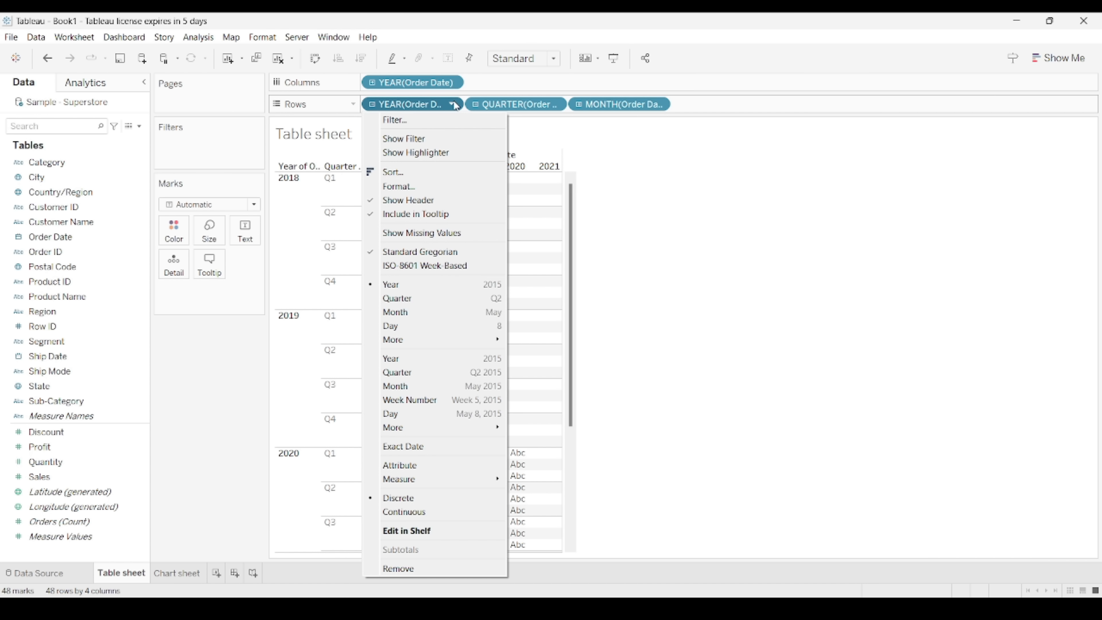
pyautogui.click(444, 566)
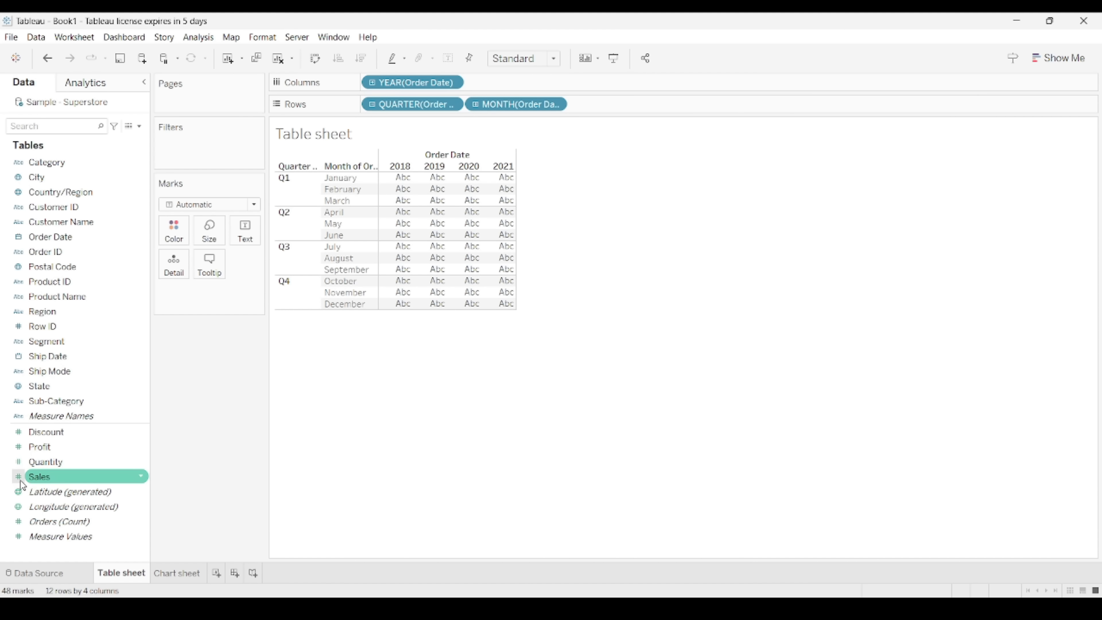
# Add Sales as the values in the table and fit the table to Entire View
pyautogui.moveTo(32, 477); pyautogui.dragTo(434, 196)
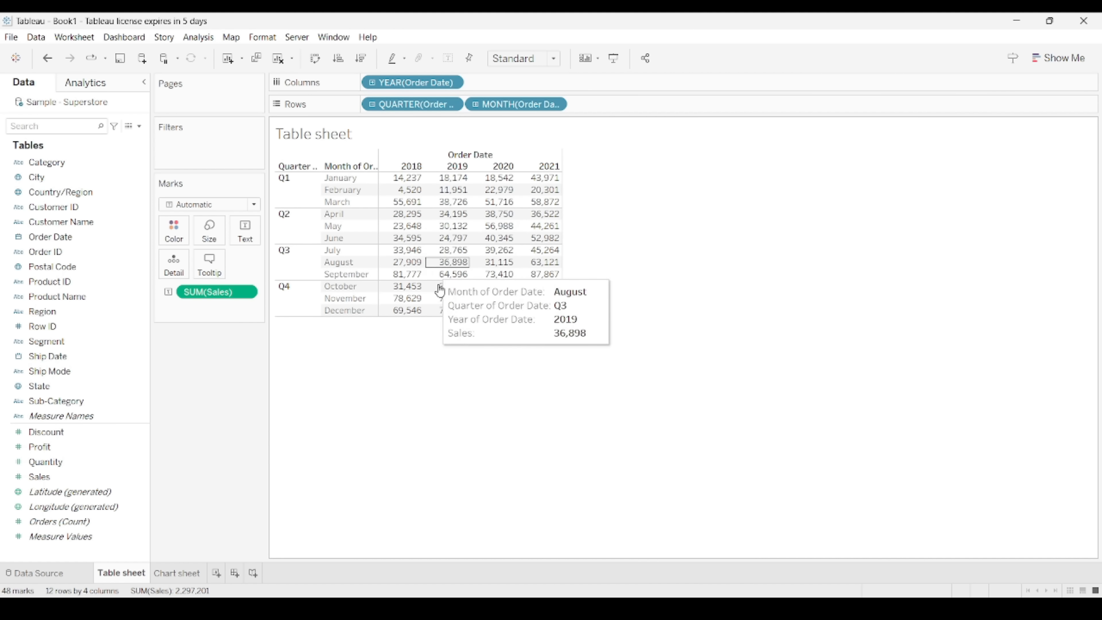
pyautogui.click(542, 65)
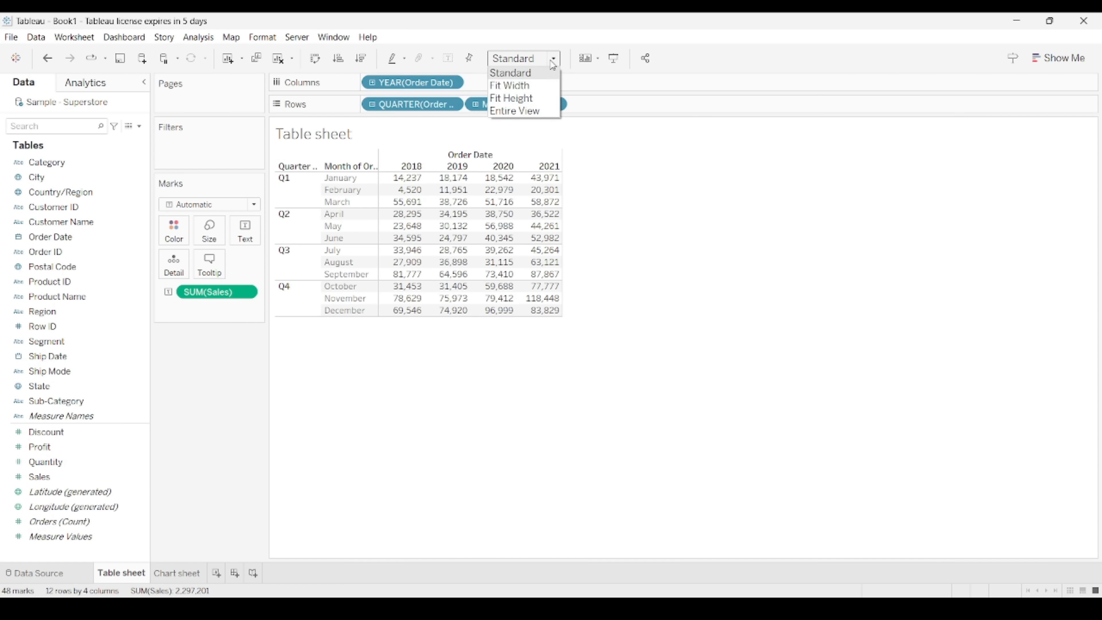
pyautogui.click(535, 109)
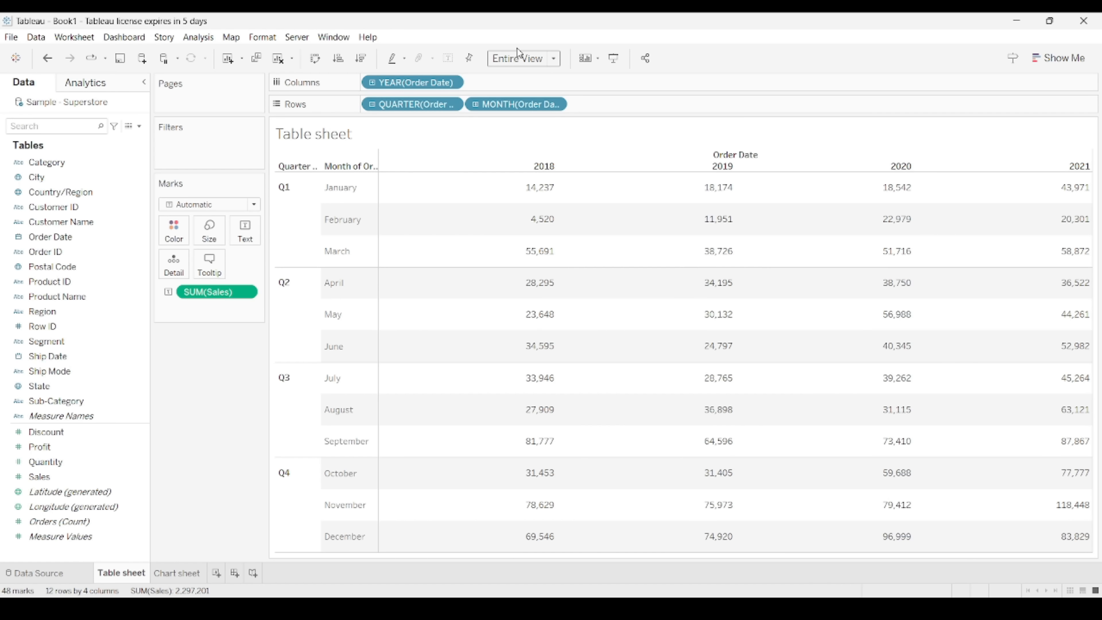
pyautogui.click(554, 59)
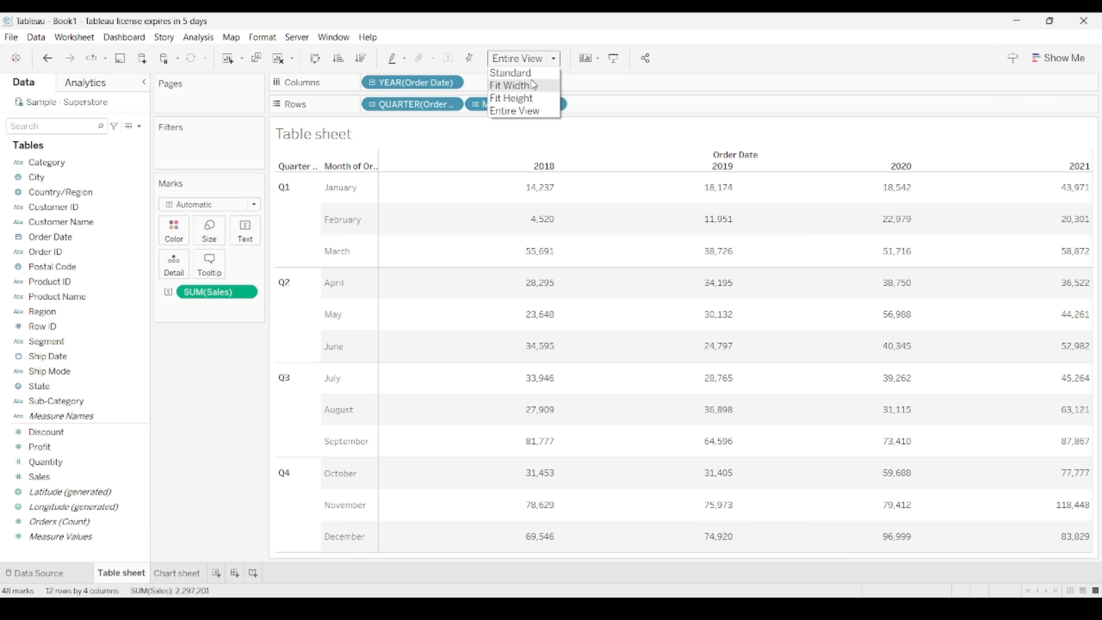
pyautogui.click(554, 59)
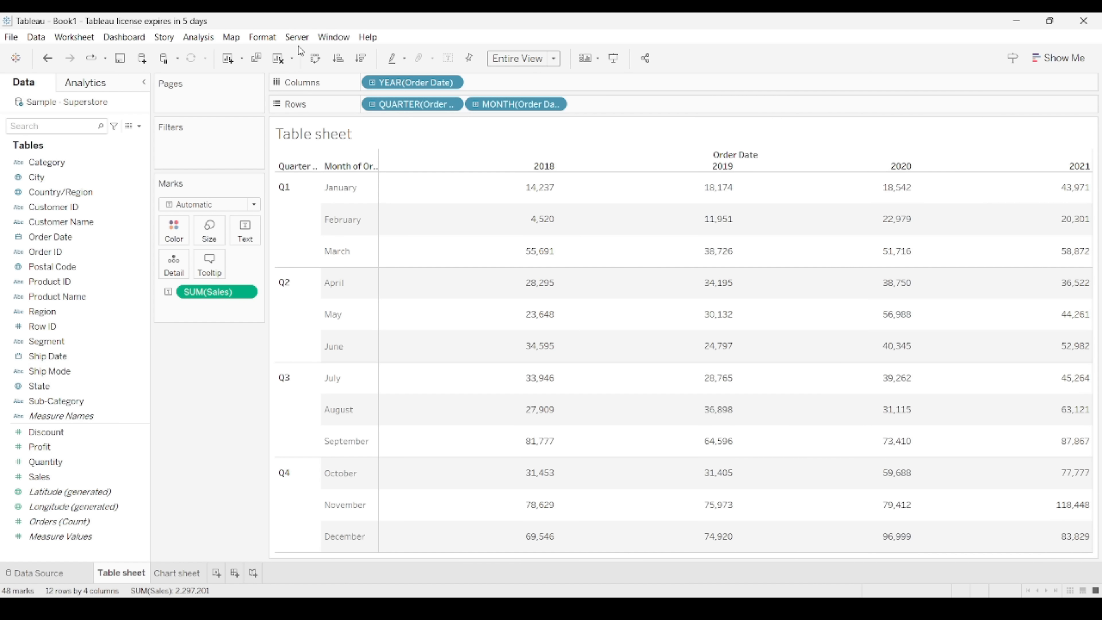
# Sort the months in ascending order of total sales, and re-sort them in descending order of 2018 sales
pyautogui.click(339, 58)
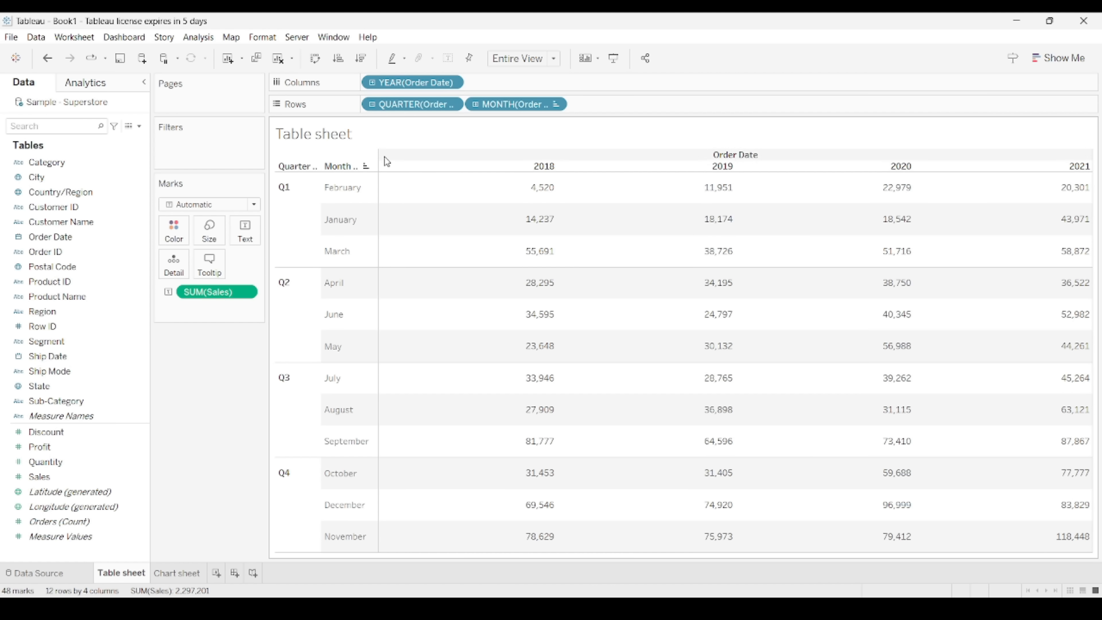
pyautogui.click(506, 166)
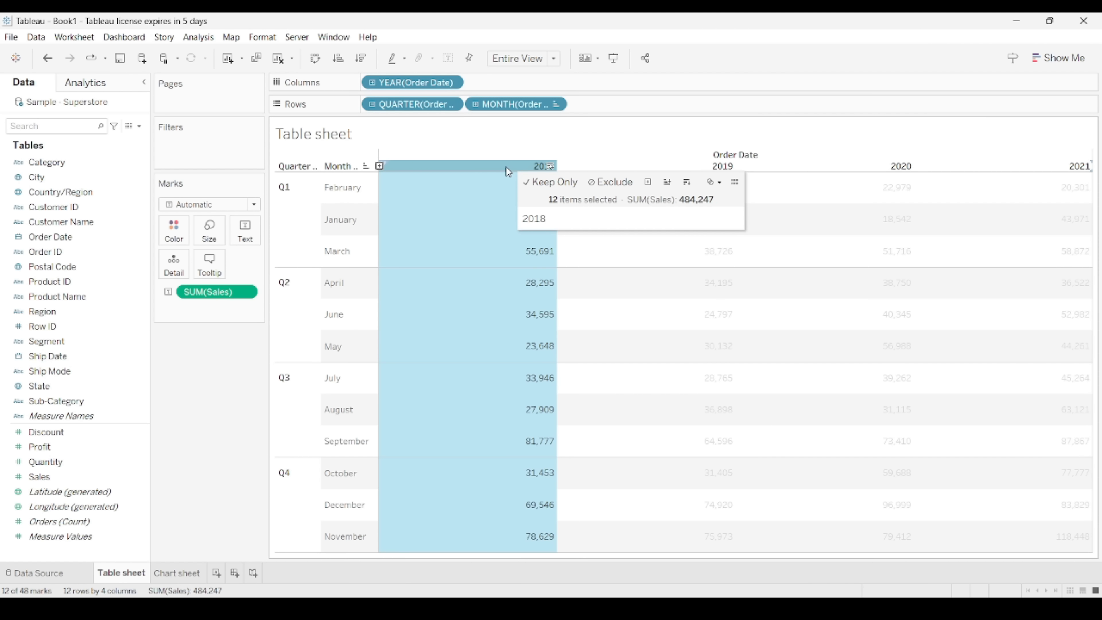
pyautogui.click(552, 165)
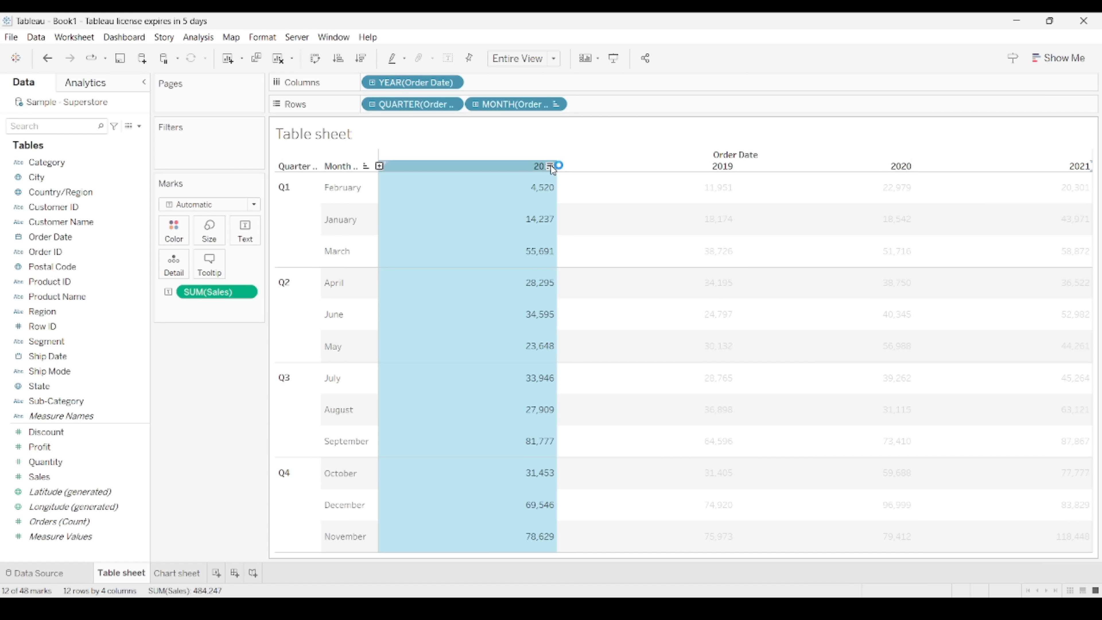
pyautogui.click(486, 167)
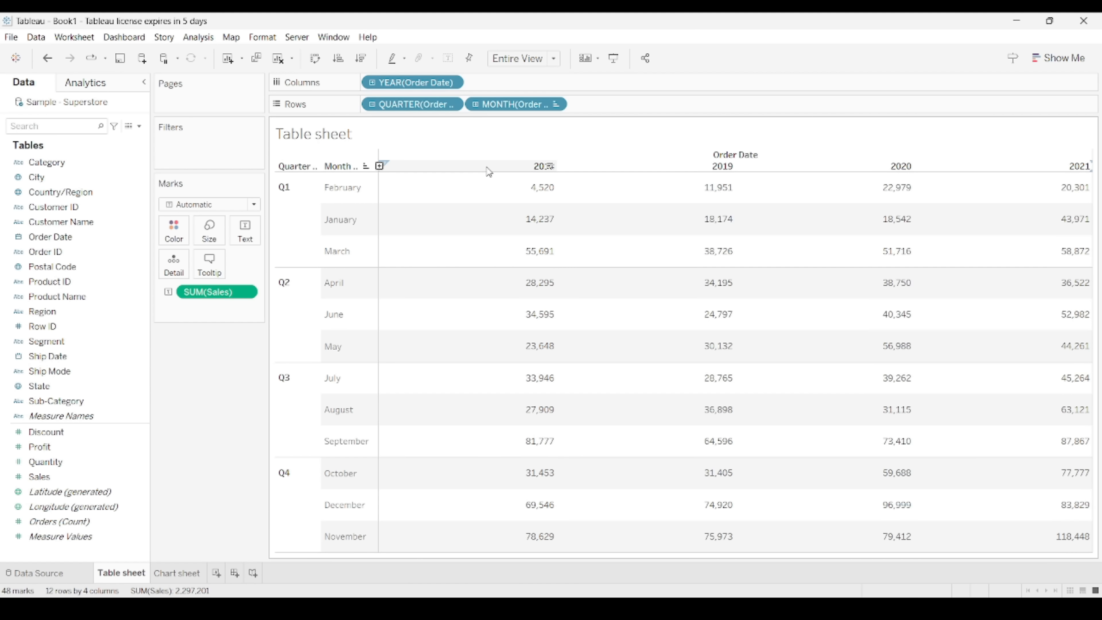
pyautogui.click(488, 169)
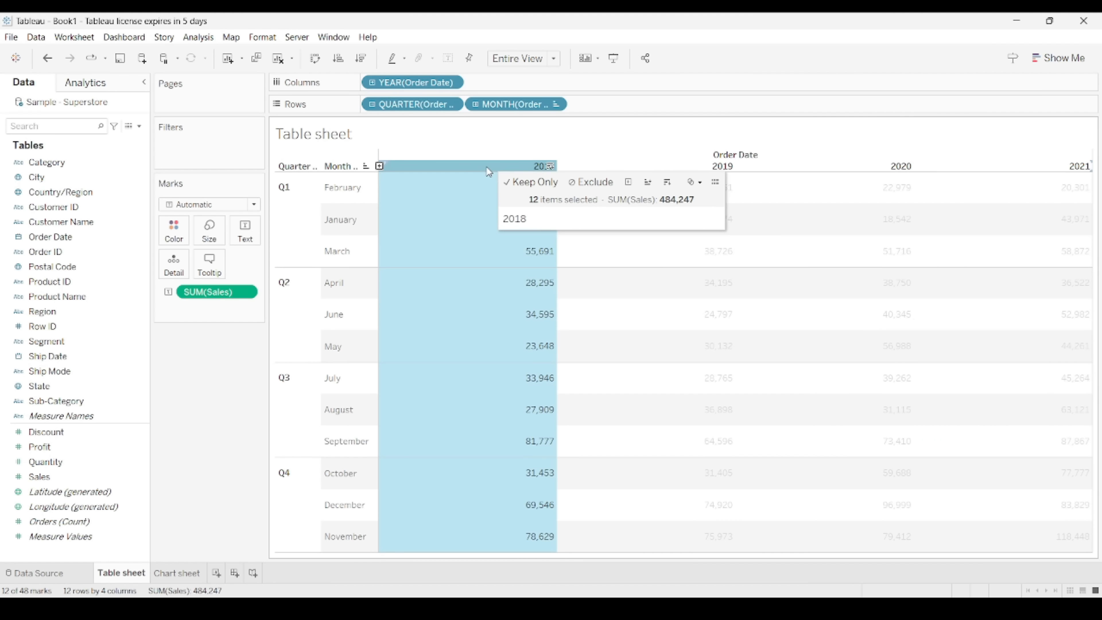
pyautogui.click(549, 166)
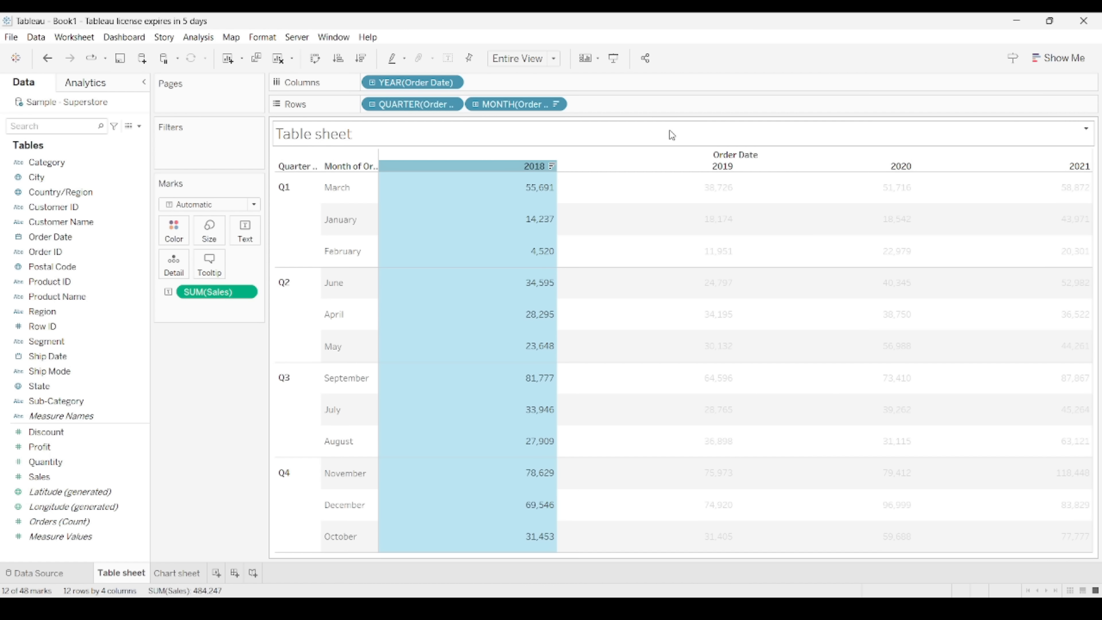
pyautogui.click(672, 135)
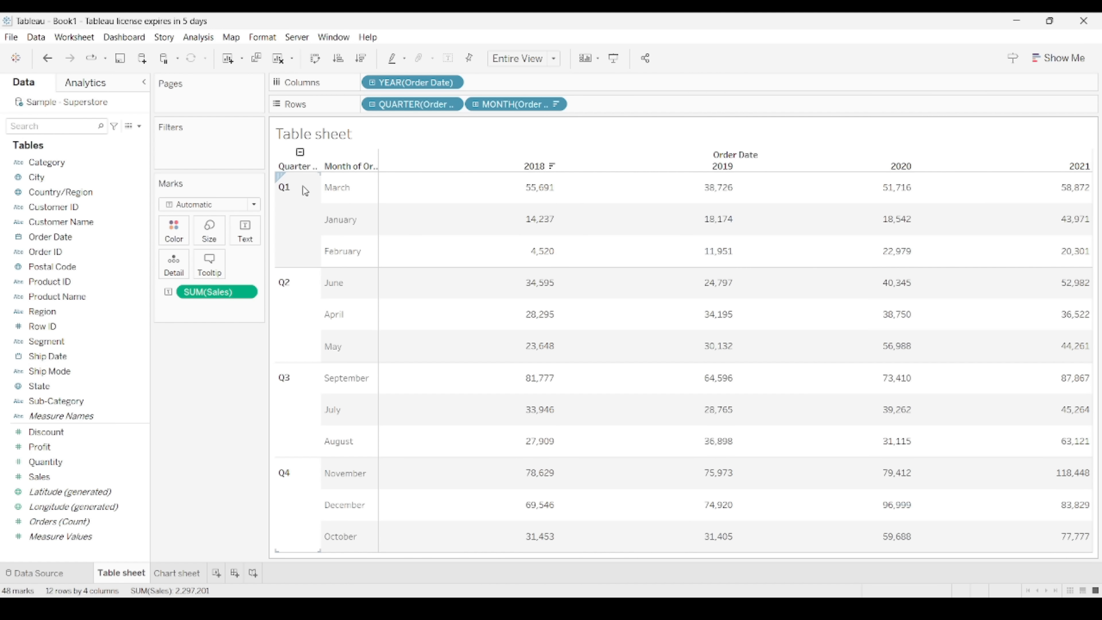
# Highlight the Q1 rows to examine their monthly sales across the years
pyautogui.click(315, 200)
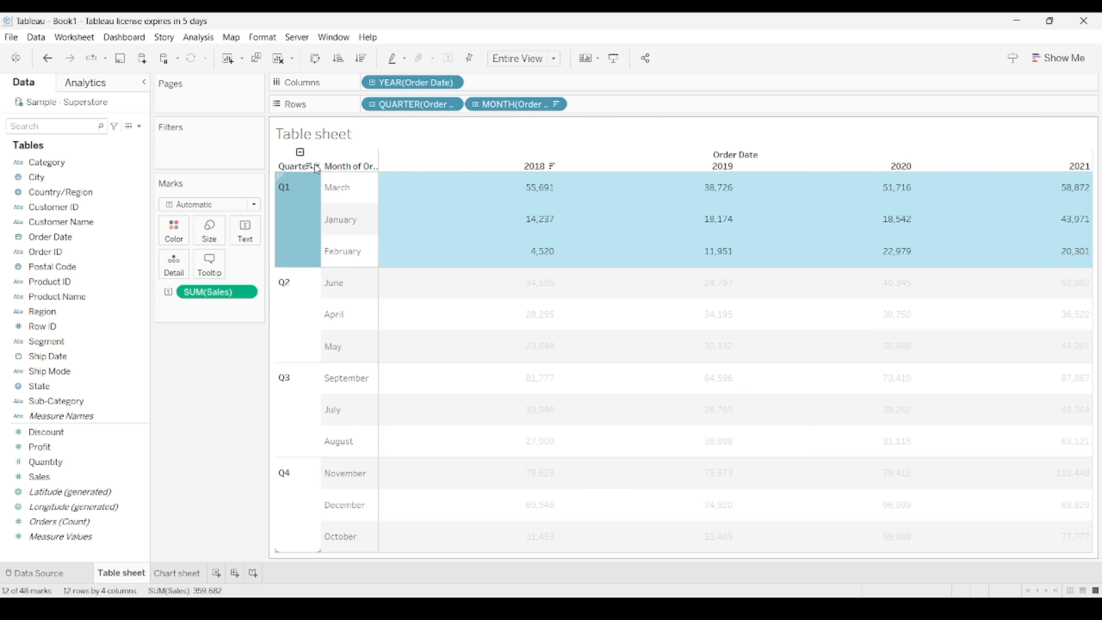
pyautogui.moveTo(883, 185)
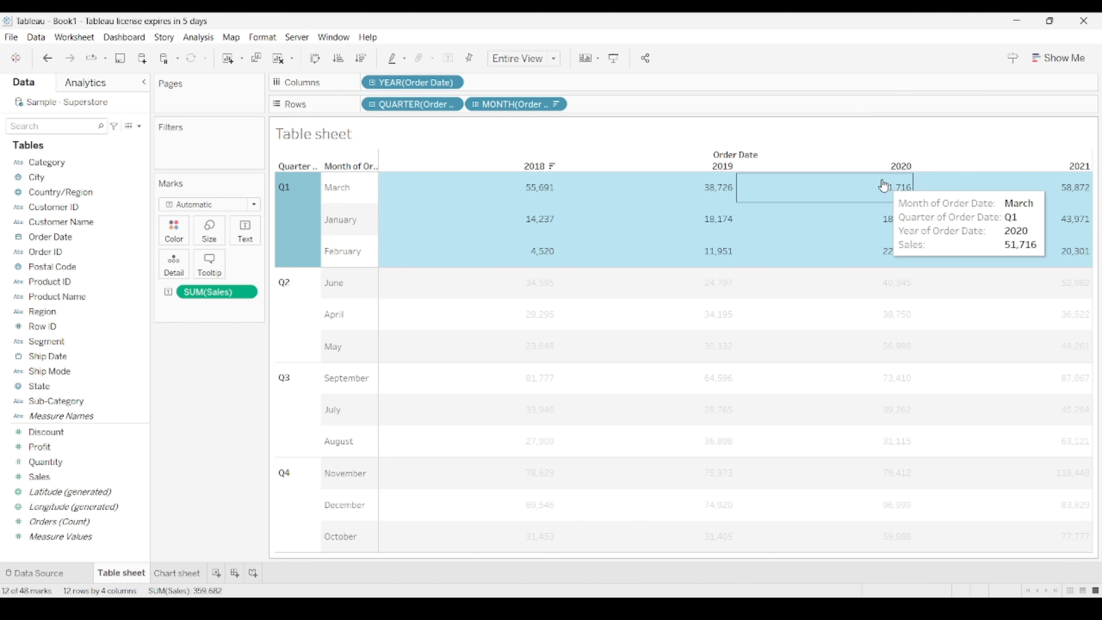
pyautogui.moveTo(422, 233)
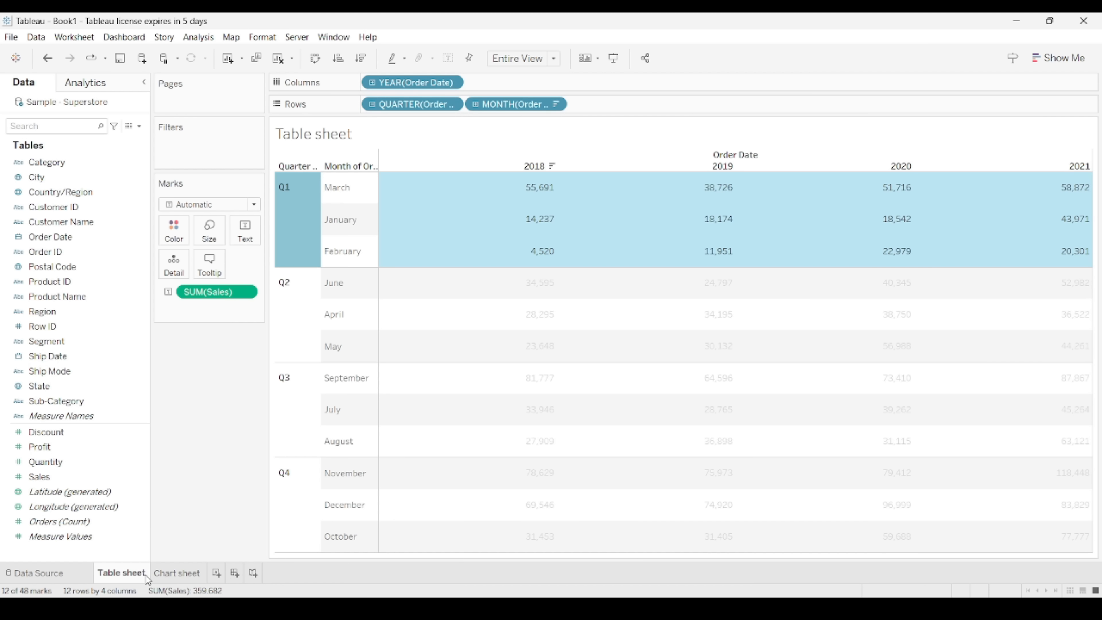
pyautogui.moveTo(526, 314)
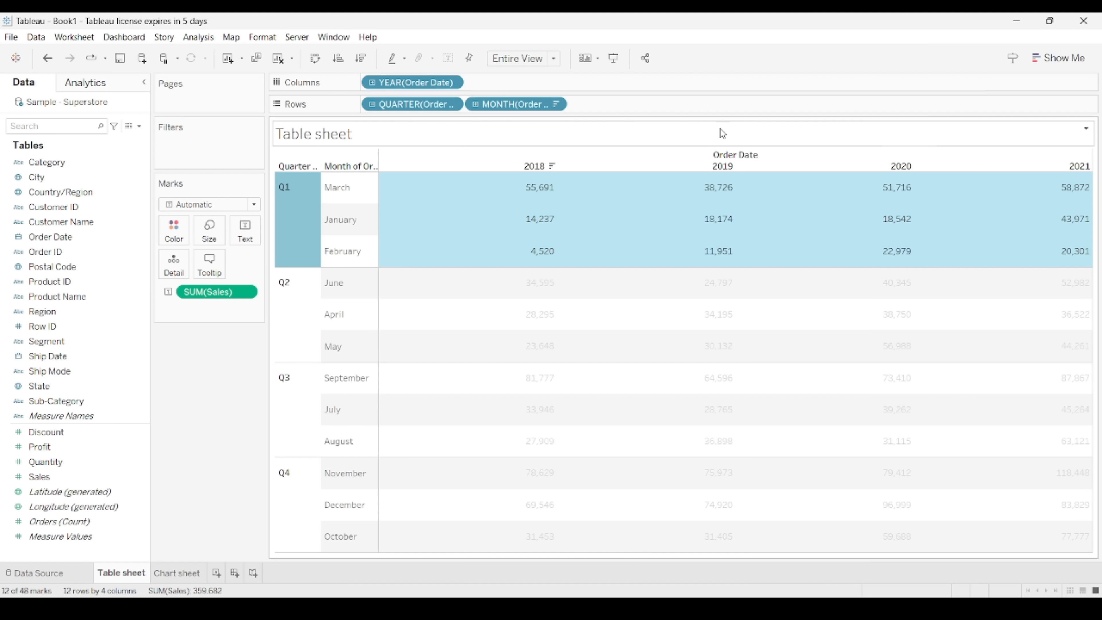
# Sort the months within each quarter by 2019 sales, first descending and again ascending
pyautogui.click(694, 166)
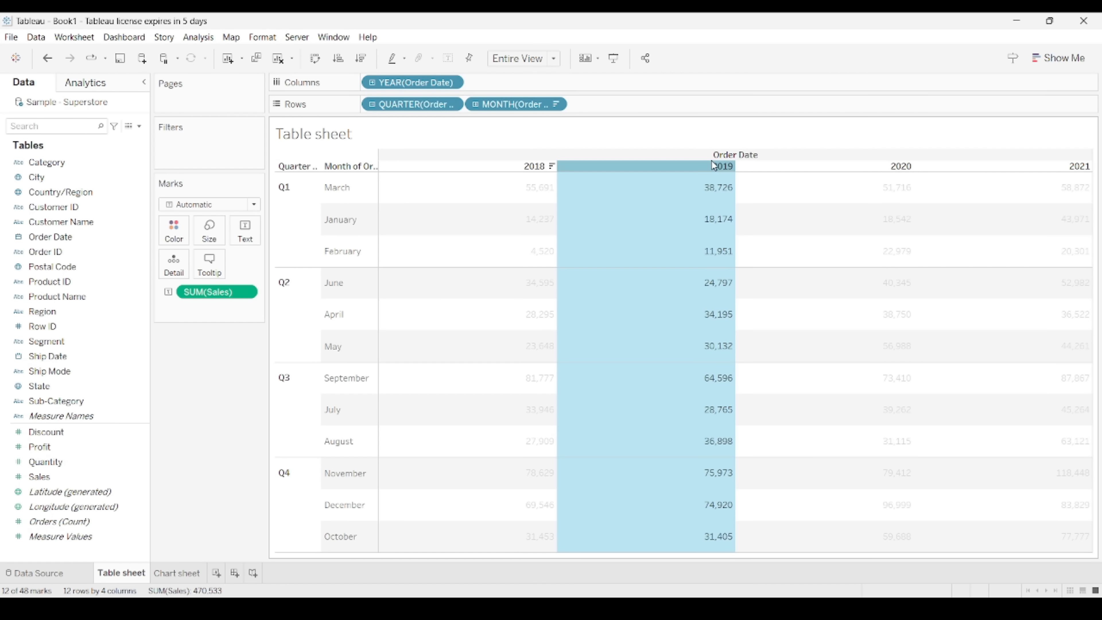
pyautogui.click(728, 166)
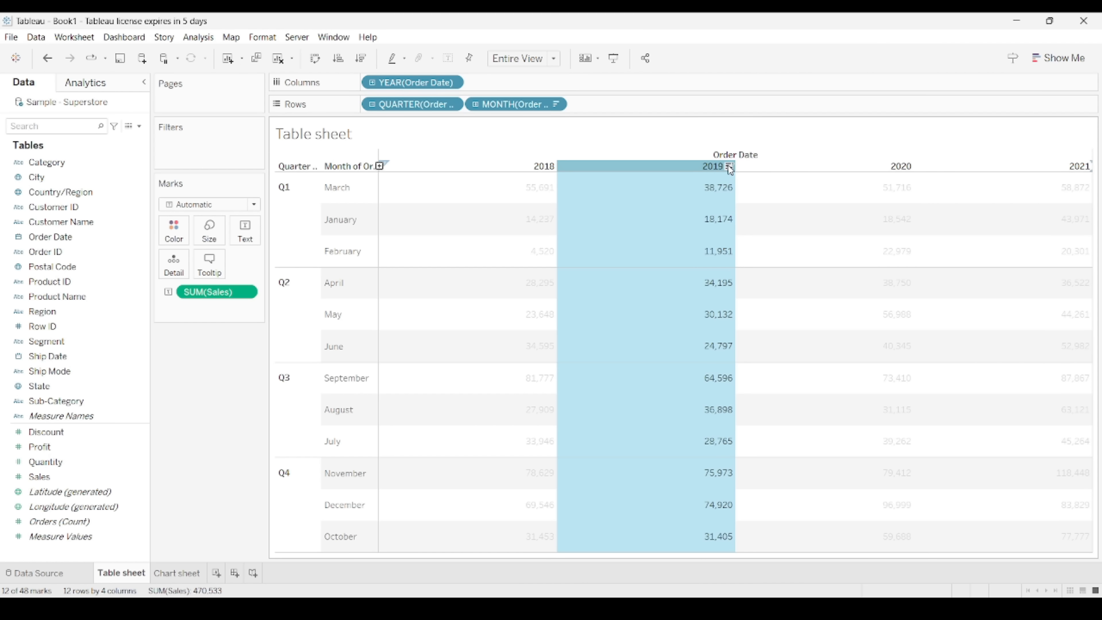
pyautogui.click(730, 165)
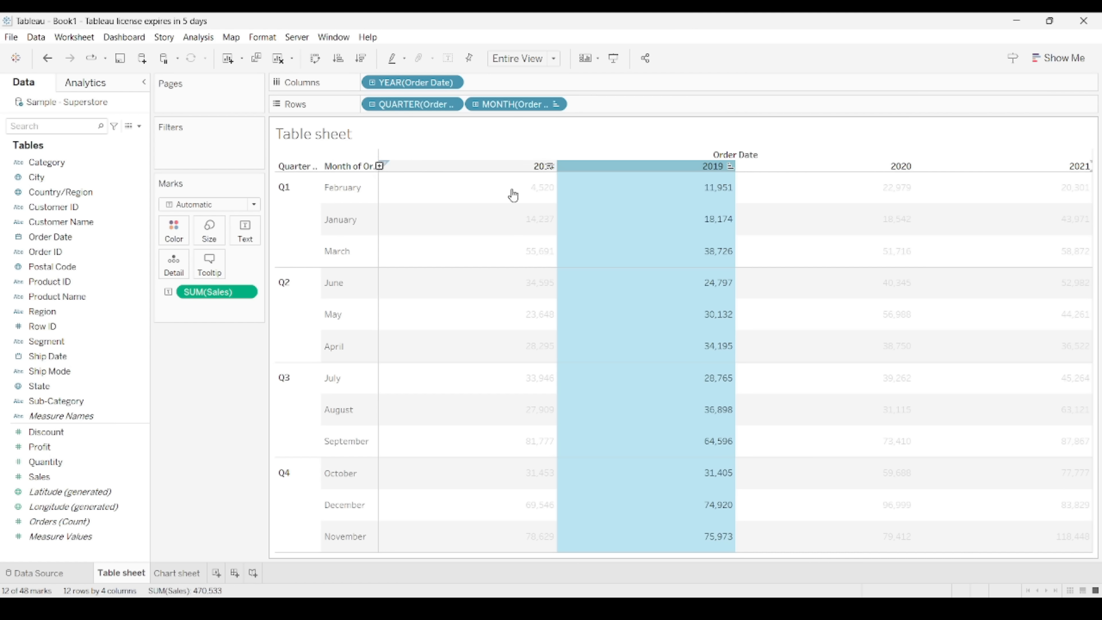
pyautogui.moveTo(526, 197)
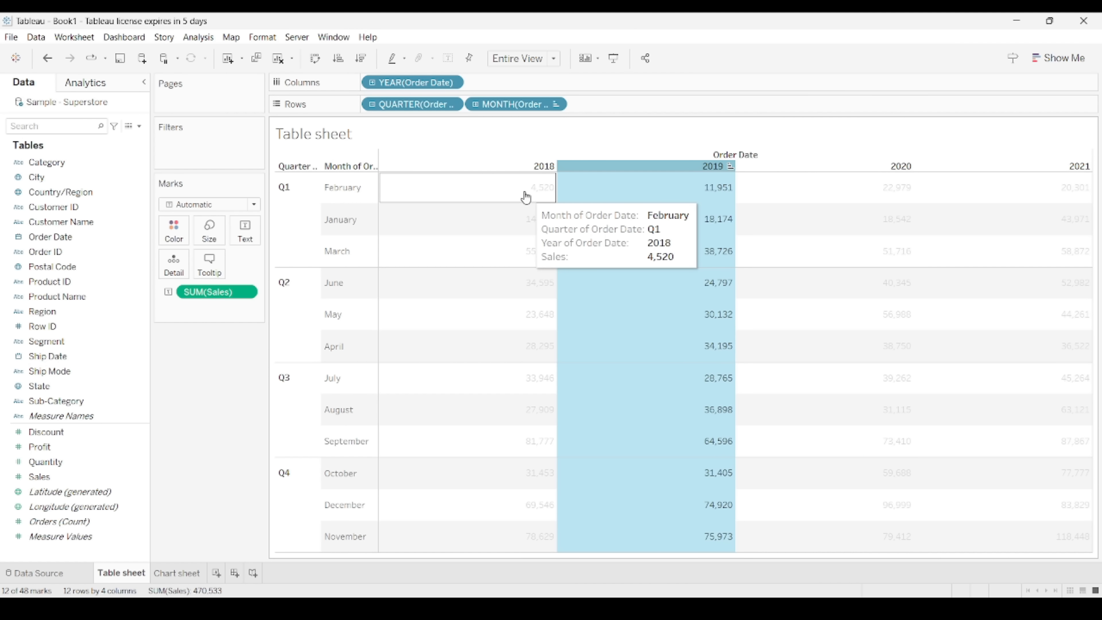
# Sort the months within each quarter in reverse calendar order from the month field, and clear the 2019 column selection
pyautogui.moveTo(374, 168)
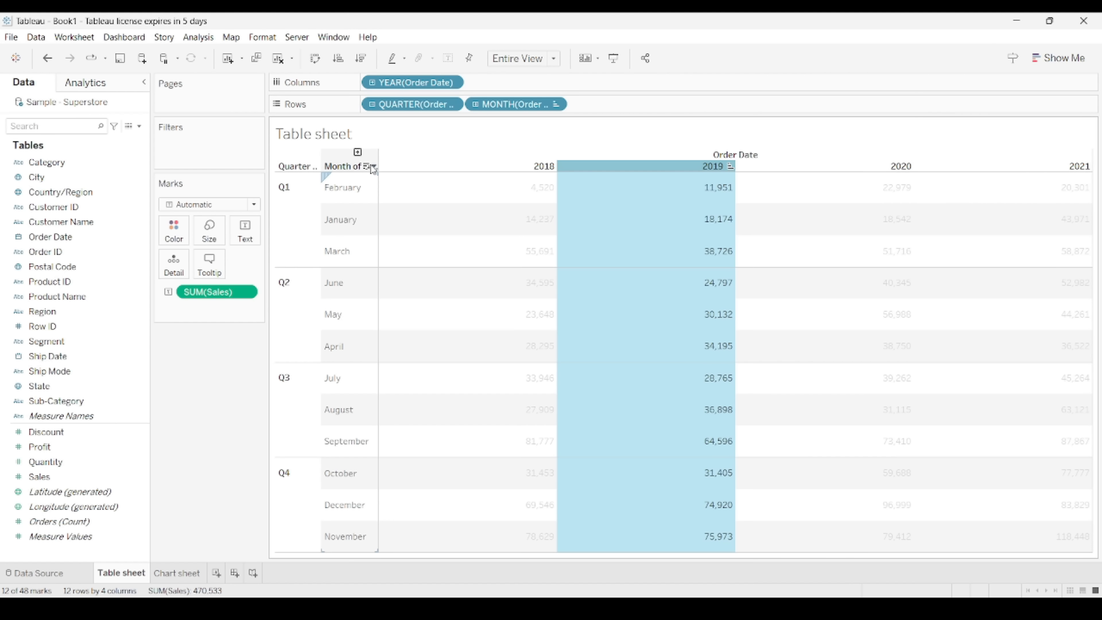
pyautogui.click(369, 167)
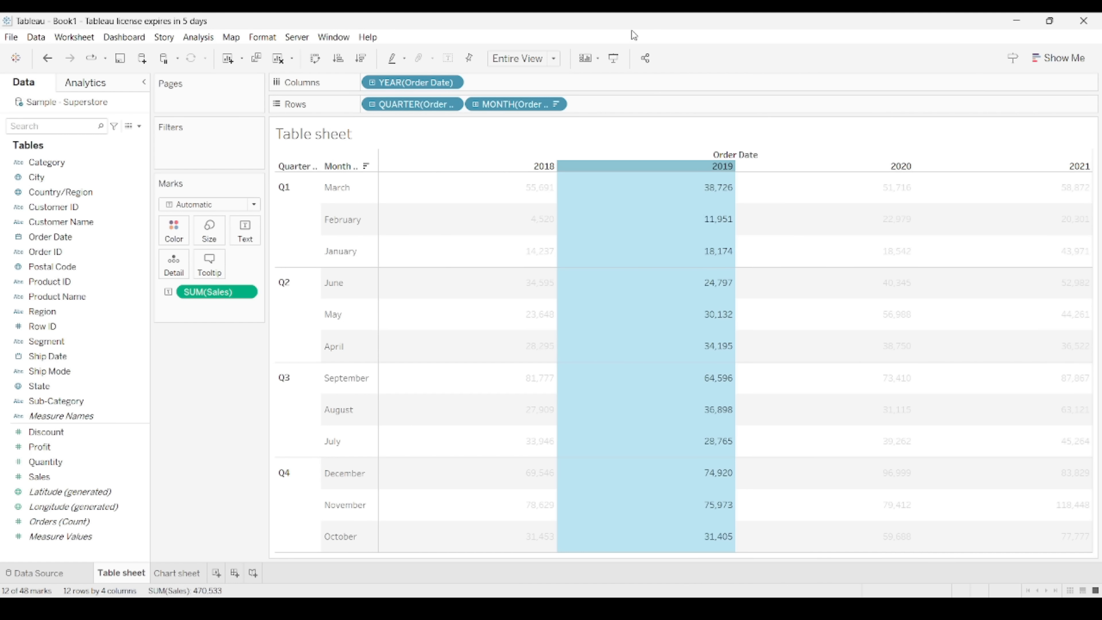
pyautogui.press('Escape')
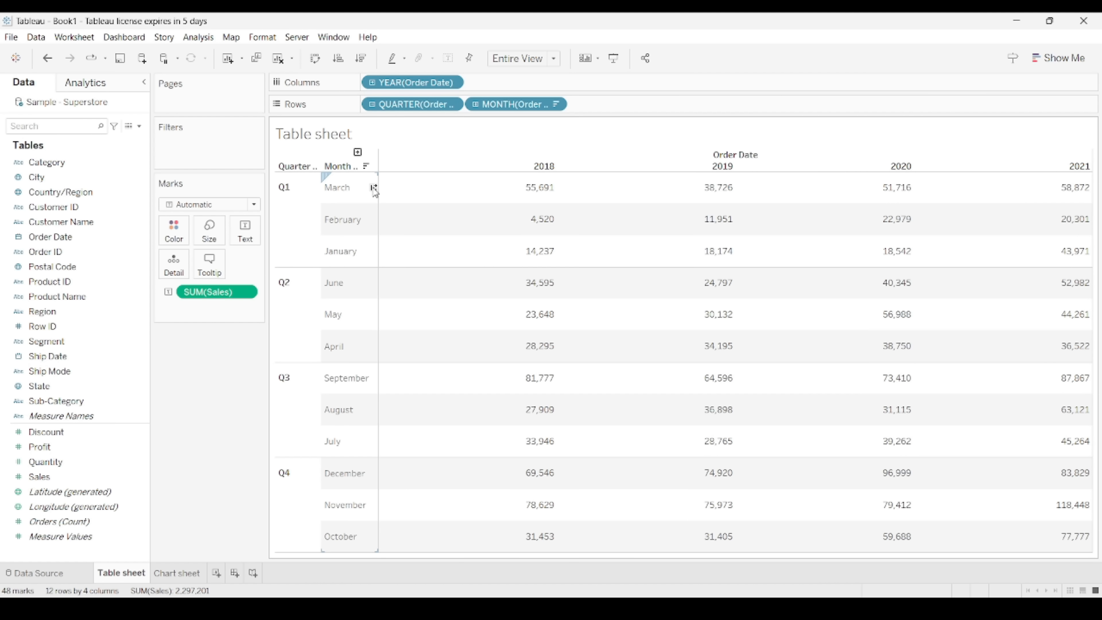
# Sort the year columns by their March sales in descending and ascending order, and clear that sort
pyautogui.click(303, 190)
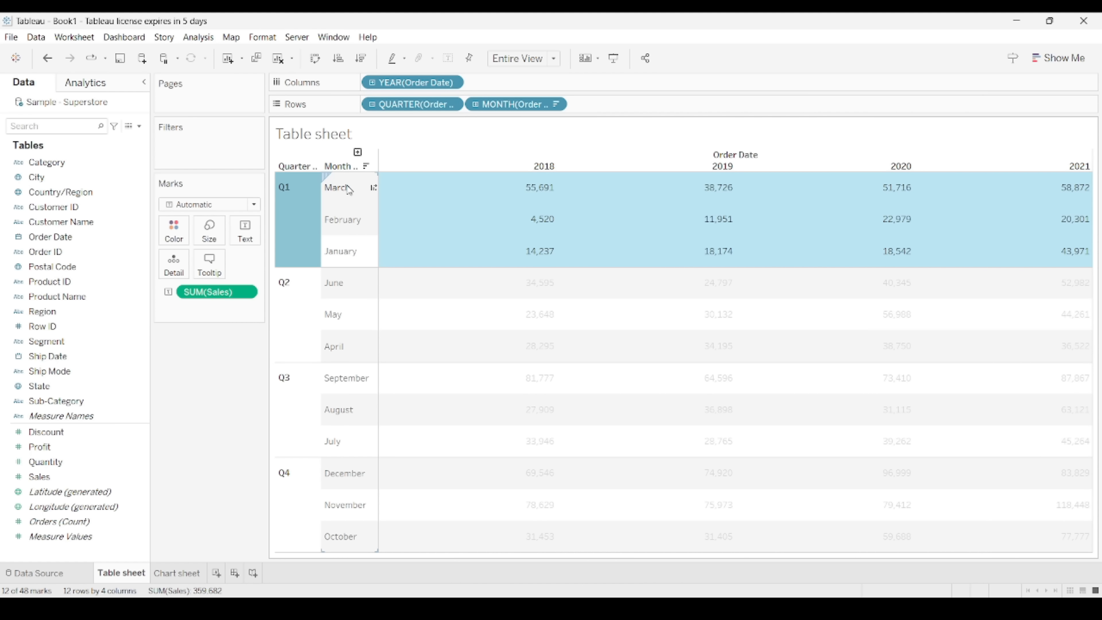
pyautogui.click(301, 189)
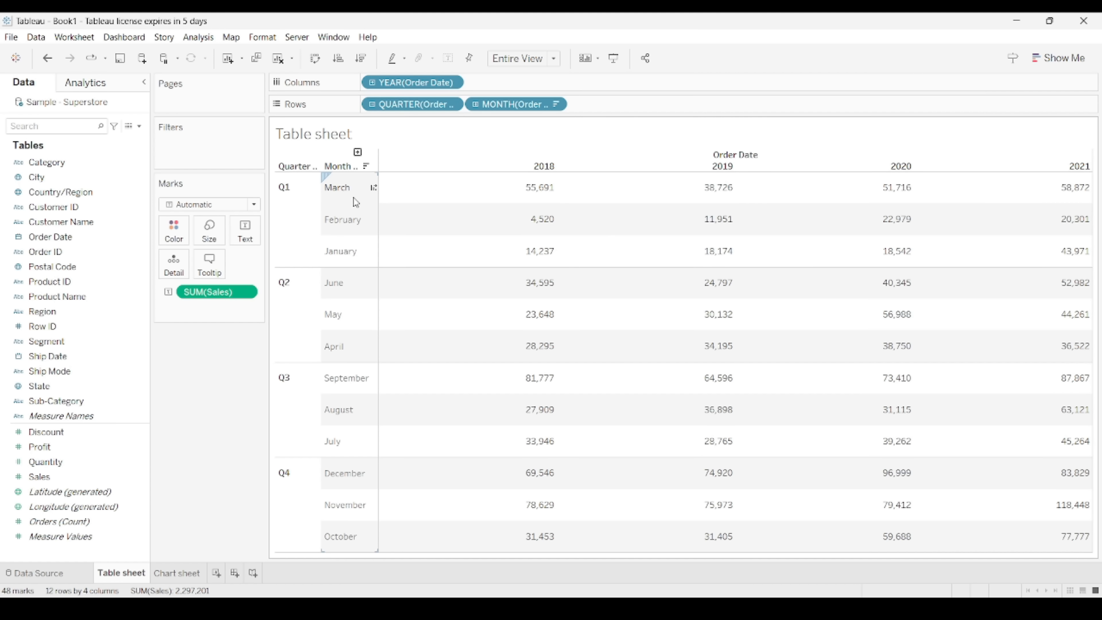
pyautogui.click(332, 191)
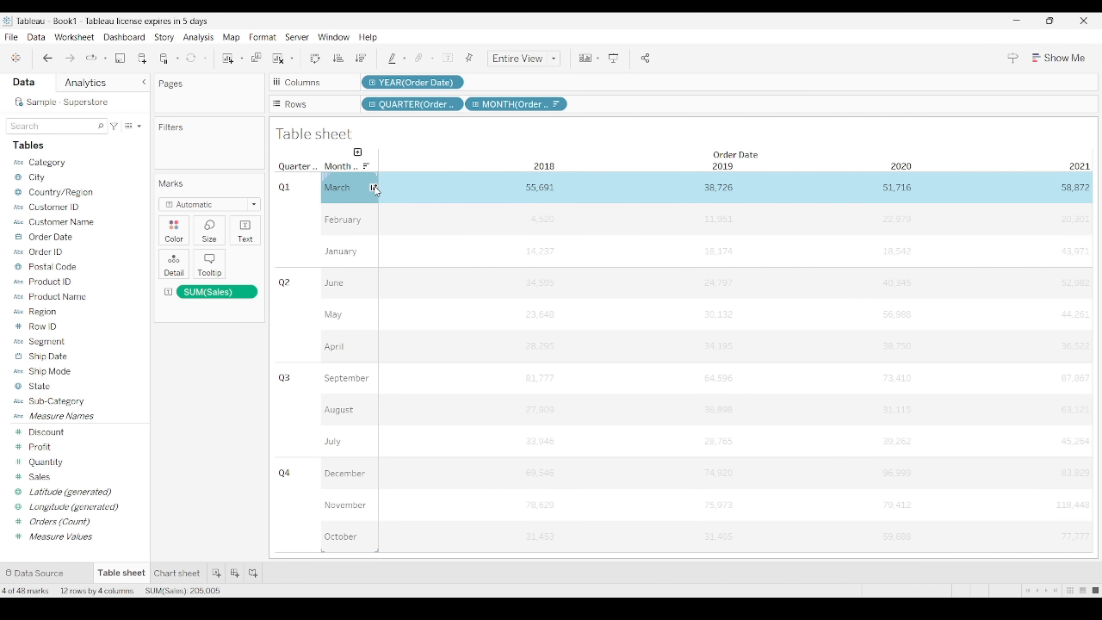
pyautogui.click(373, 187)
pyautogui.click(373, 187)
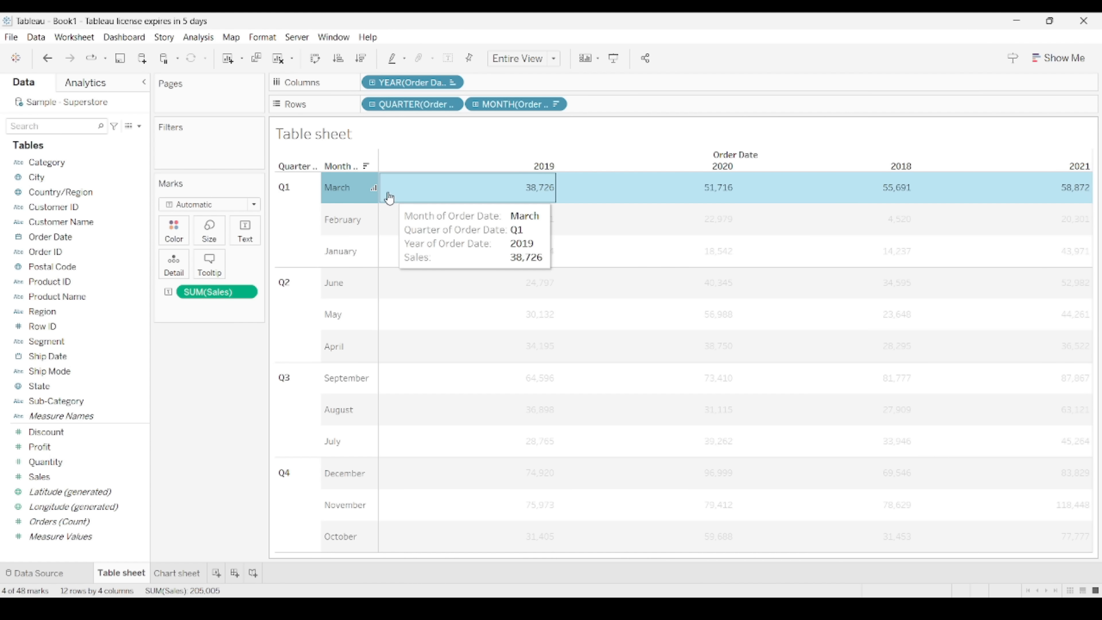
pyautogui.click(373, 188)
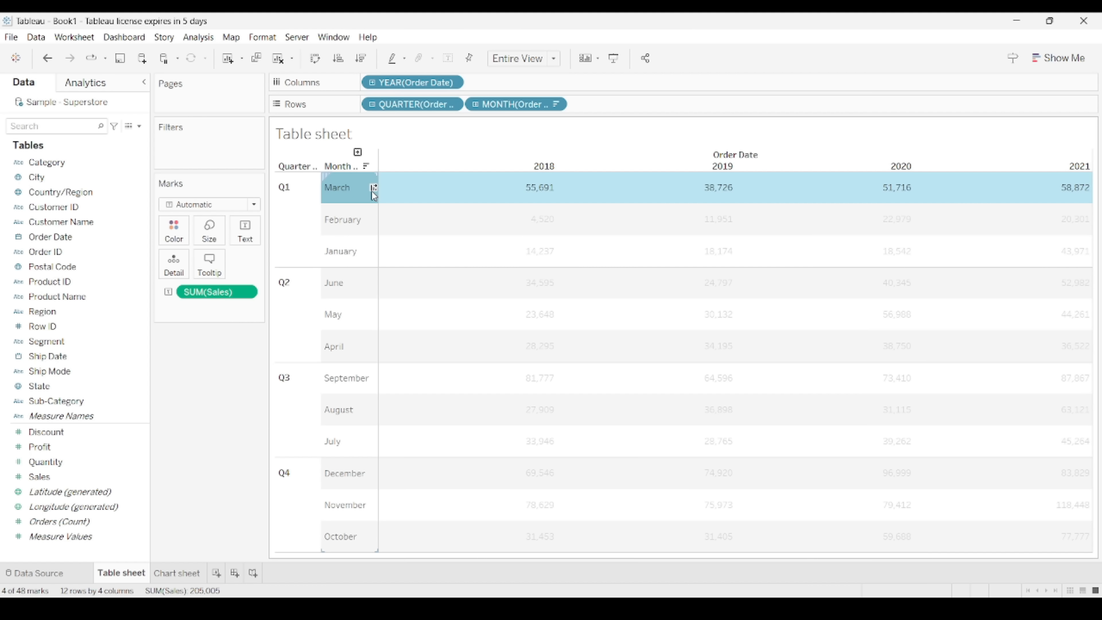
# Sort the year columns in ascending order of March sales, and select the February and January rows in turn
pyautogui.click(373, 188)
pyautogui.click(372, 187)
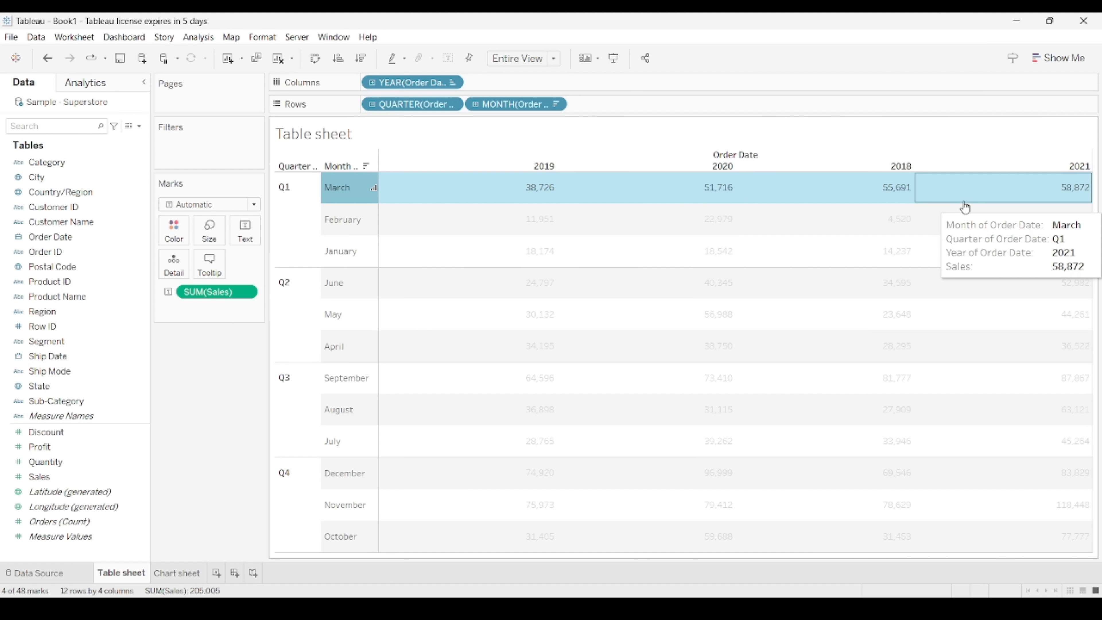
pyautogui.click(352, 247)
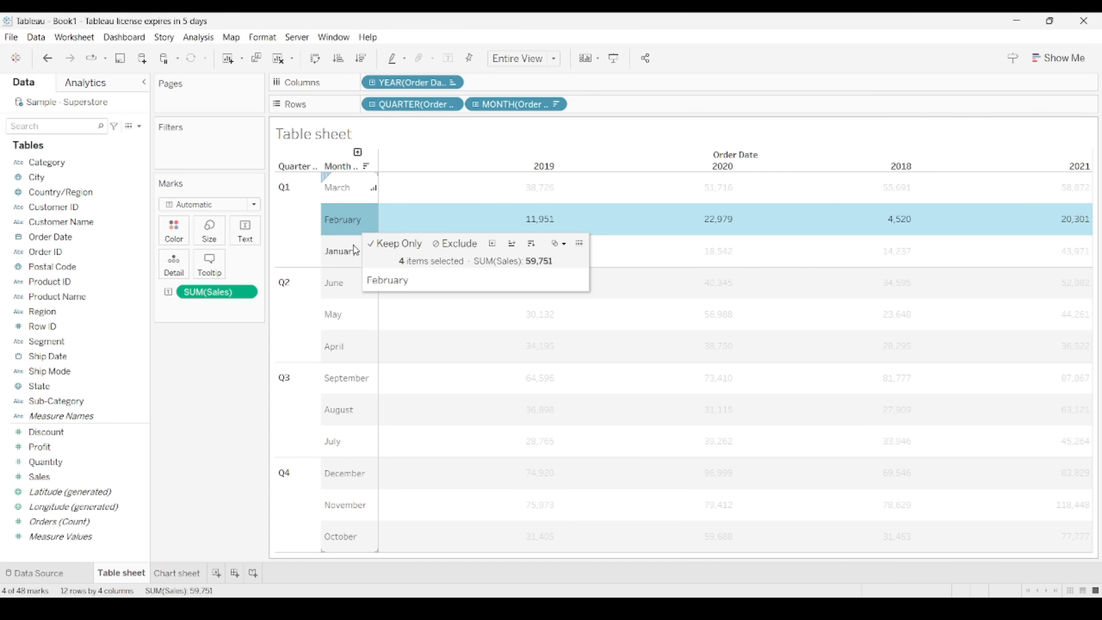
pyautogui.click(351, 219)
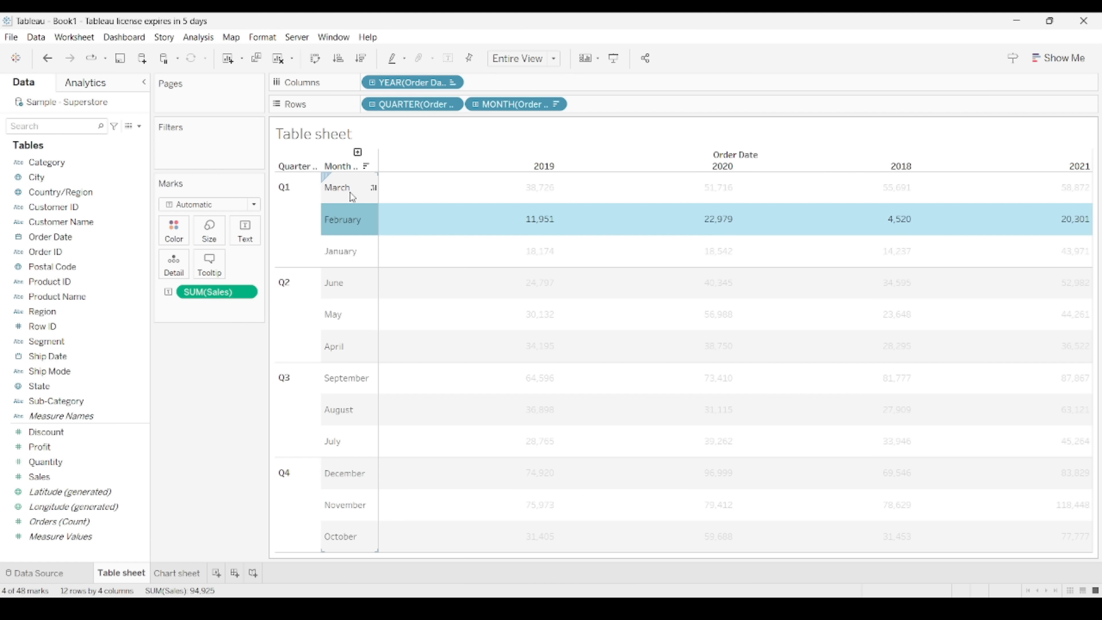
# On the Chart sheet, build a bar chart with Sub-Category as columns and Sales as rows
pyautogui.click(350, 193)
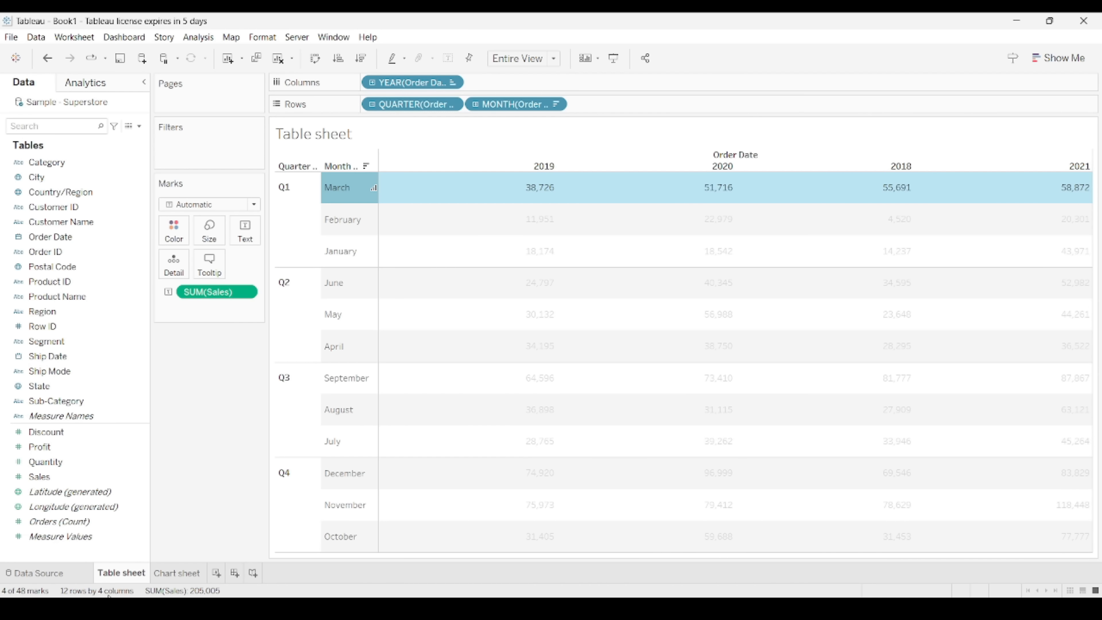
pyautogui.moveTo(172, 572)
pyautogui.click(173, 573)
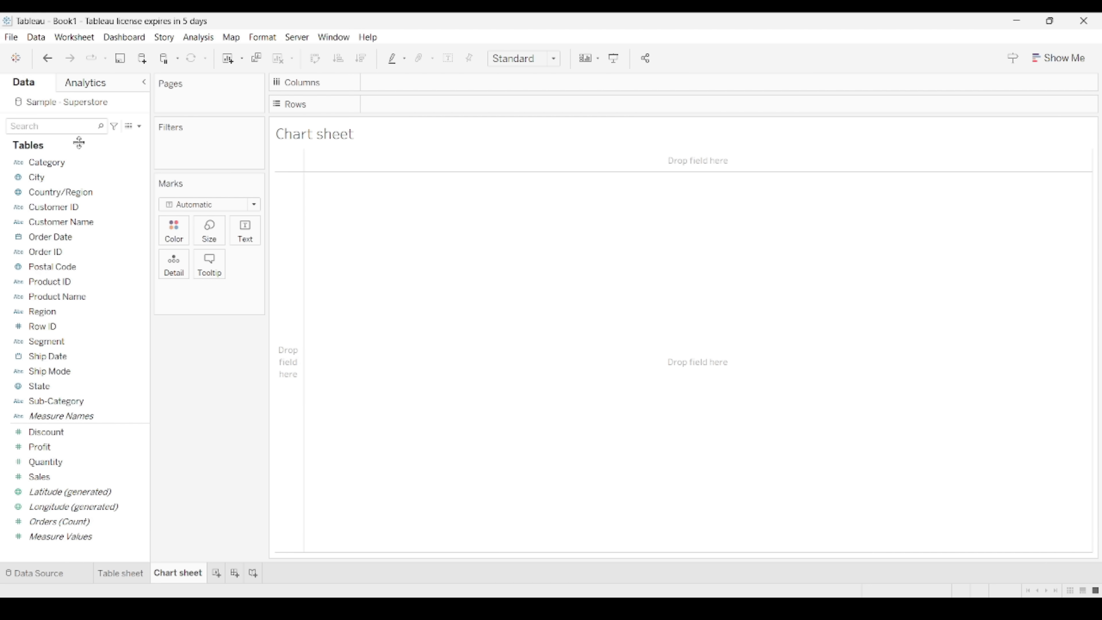
pyautogui.click(81, 161)
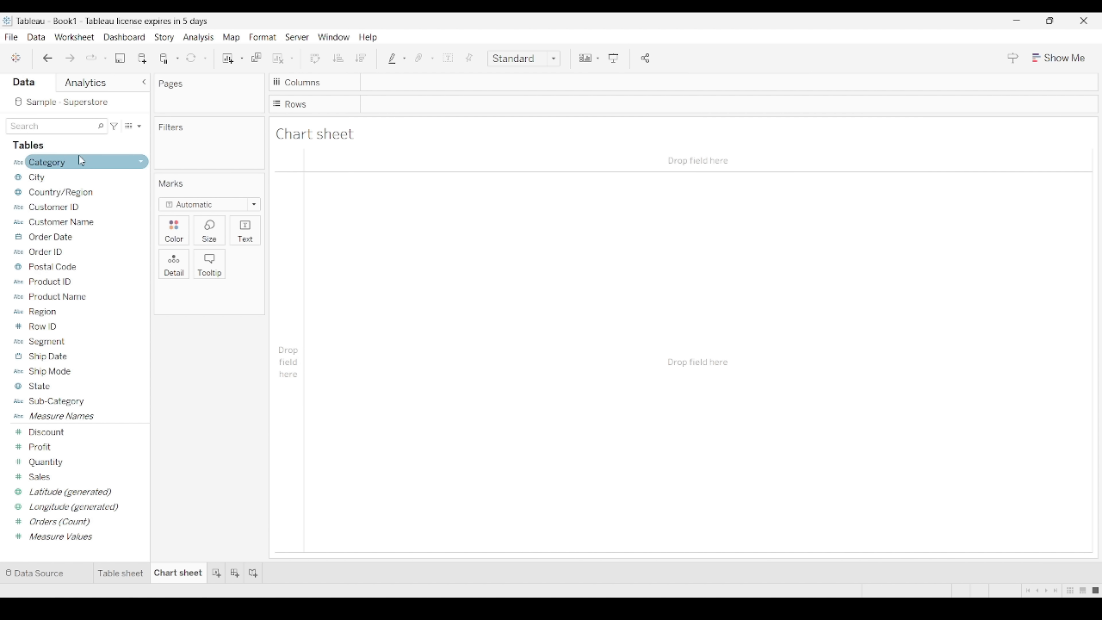
pyautogui.click(72, 400)
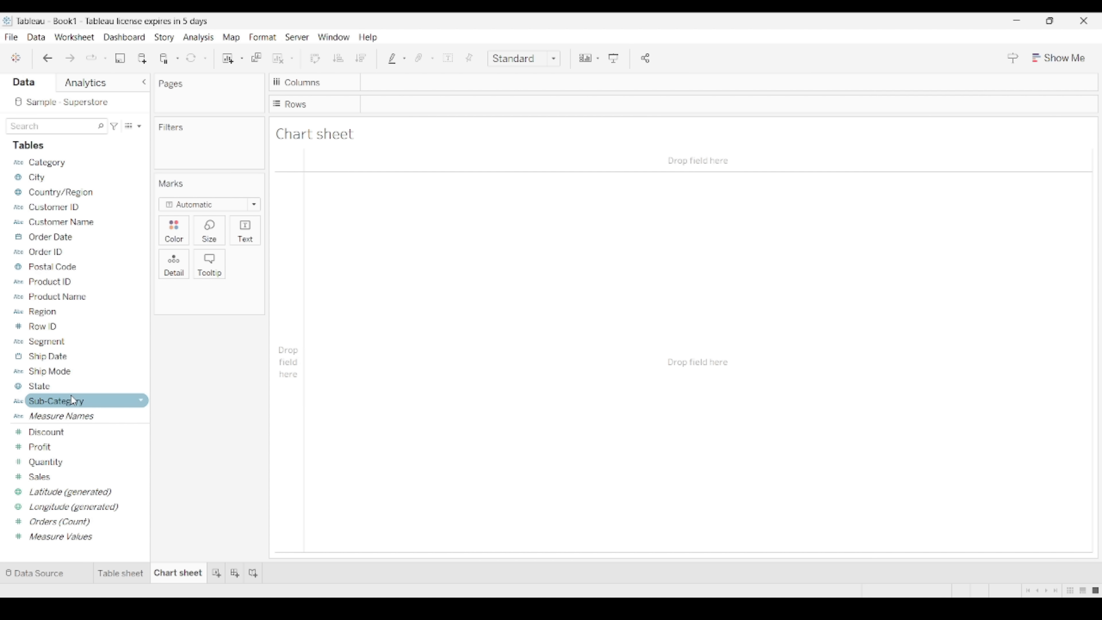
pyautogui.moveTo(70, 396); pyautogui.dragTo(412, 79)
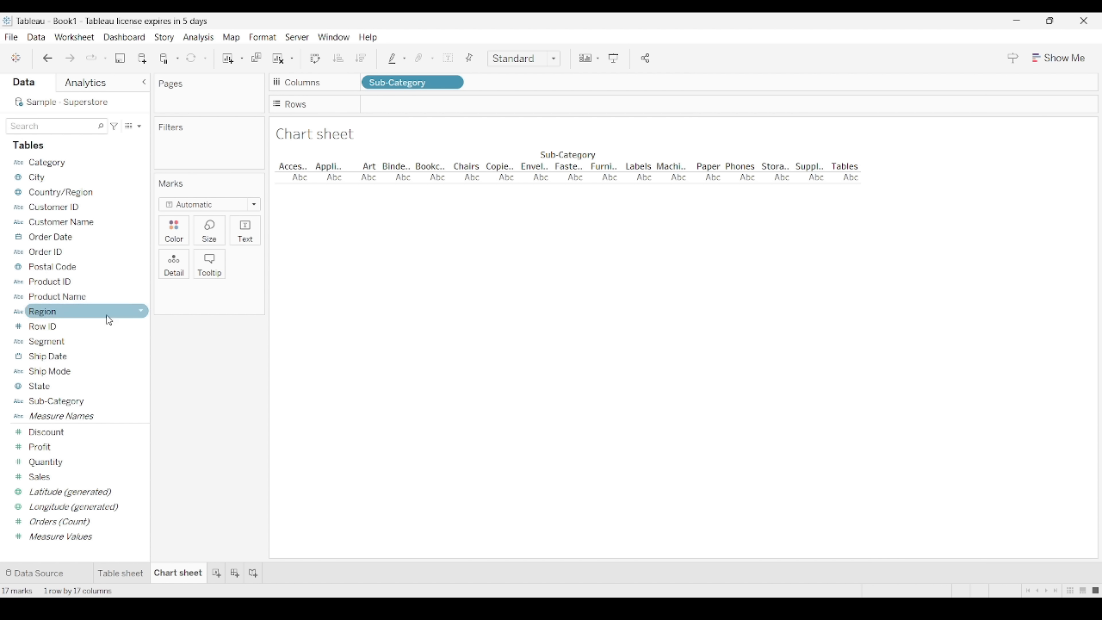
pyautogui.moveTo(58, 485); pyautogui.dragTo(396, 108)
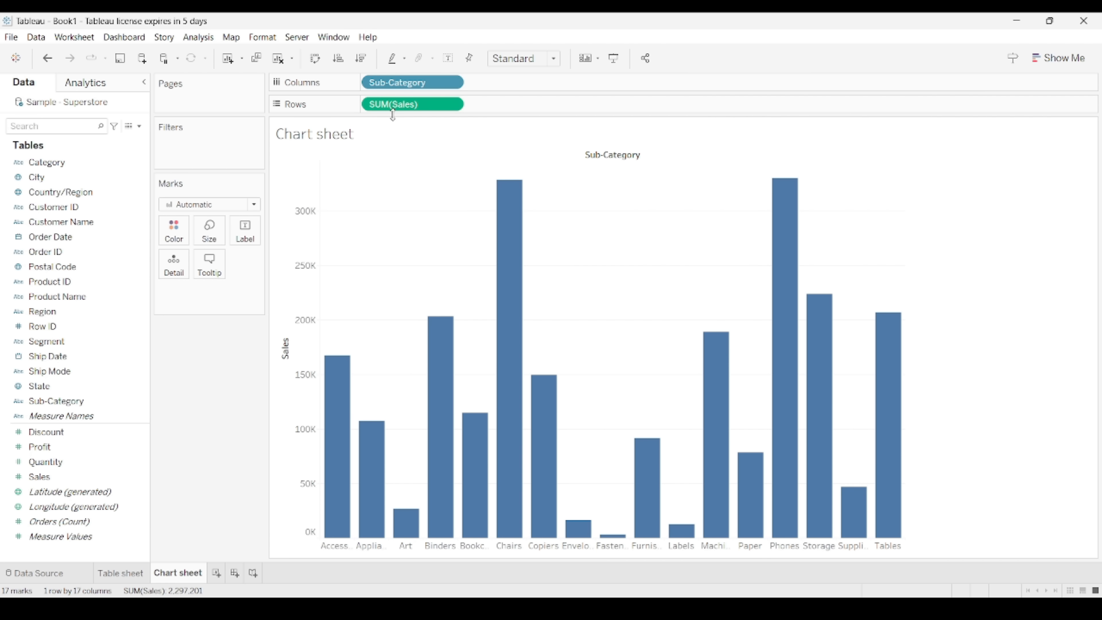
# Label the bars with their Sales values and fit the chart to Entire View
pyautogui.moveTo(500, 241)
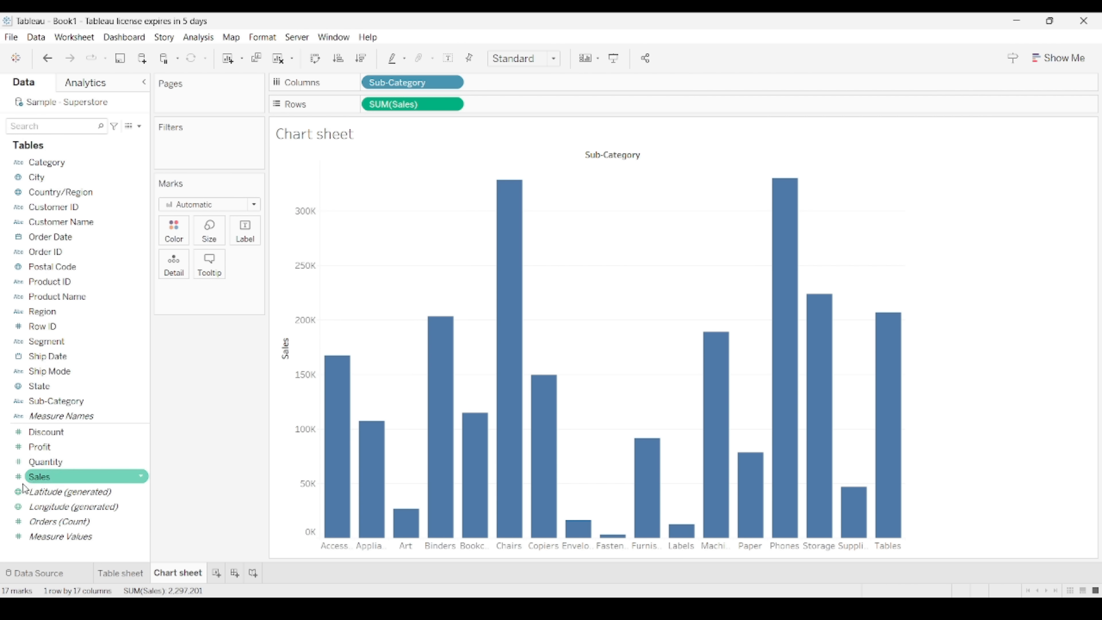
pyautogui.moveTo(38, 477); pyautogui.dragTo(240, 237)
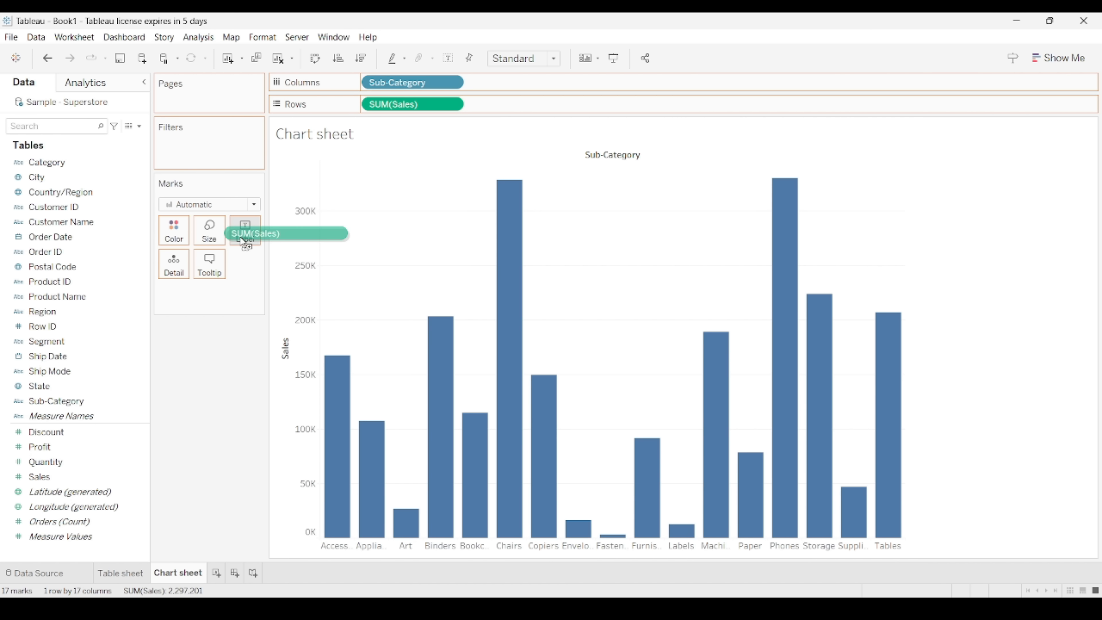
pyautogui.moveTo(241, 237); pyautogui.dragTo(241, 239)
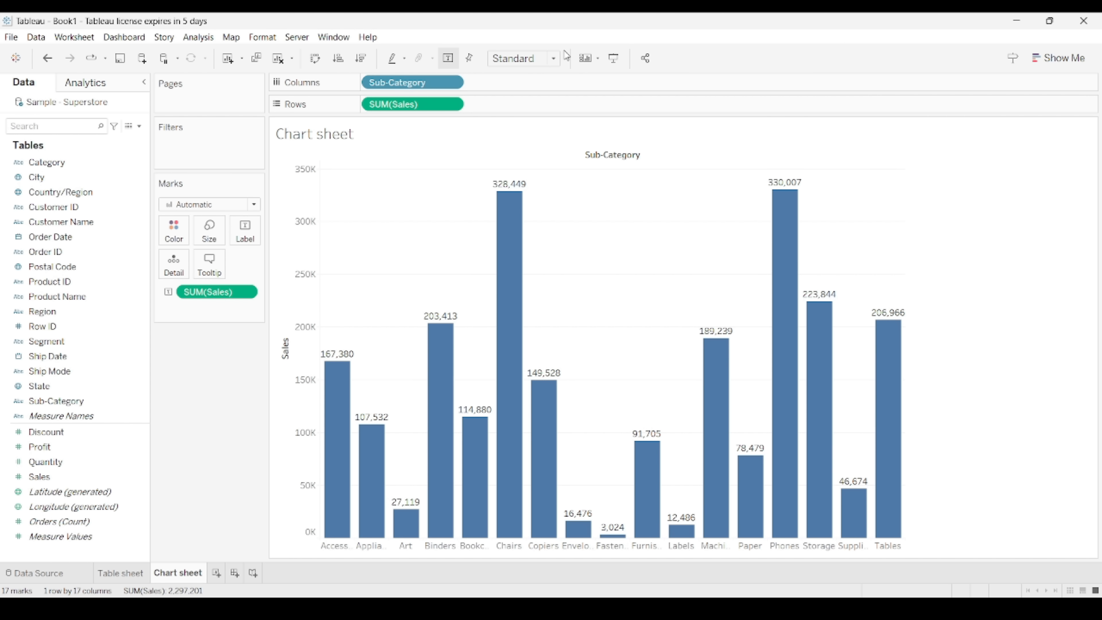
pyautogui.click(554, 60)
pyautogui.click(526, 111)
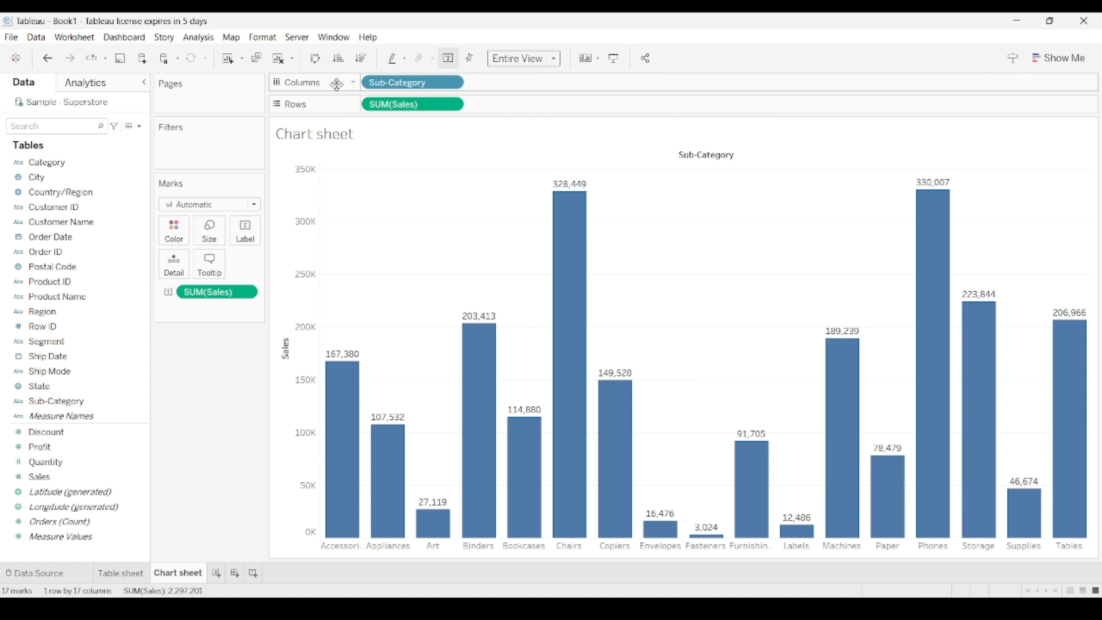
# Sort the sub-category bars by sales in ascending order, then in descending order
pyautogui.click(338, 59)
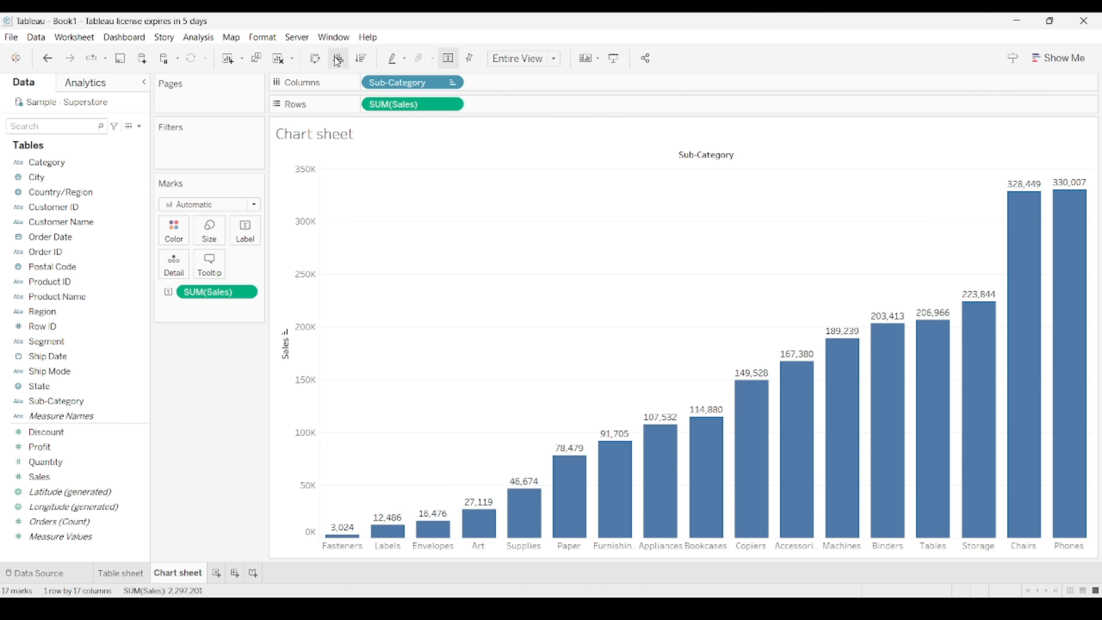
pyautogui.click(361, 59)
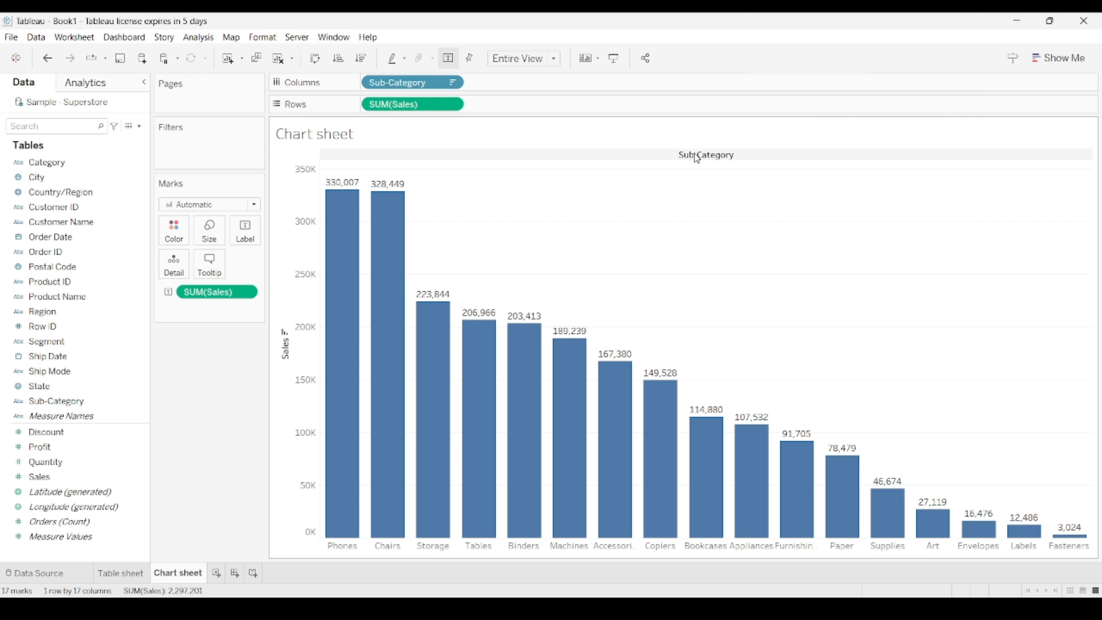
pyautogui.moveTo(462, 359)
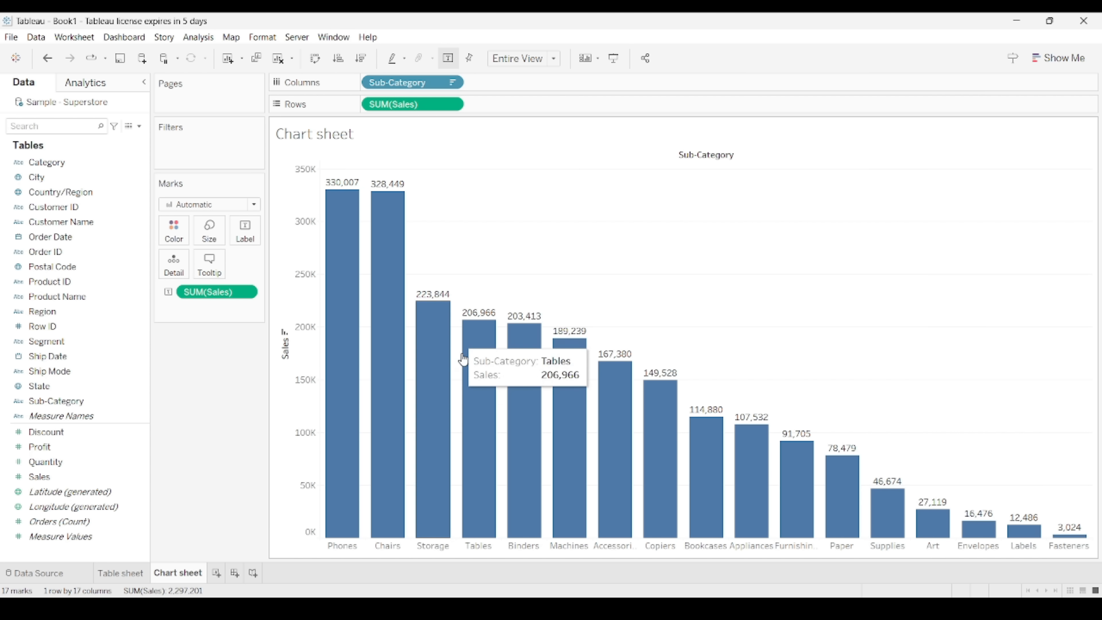
# Cycle the Sales axis sort twice through ascending, cleared and descending order
pyautogui.click(285, 336)
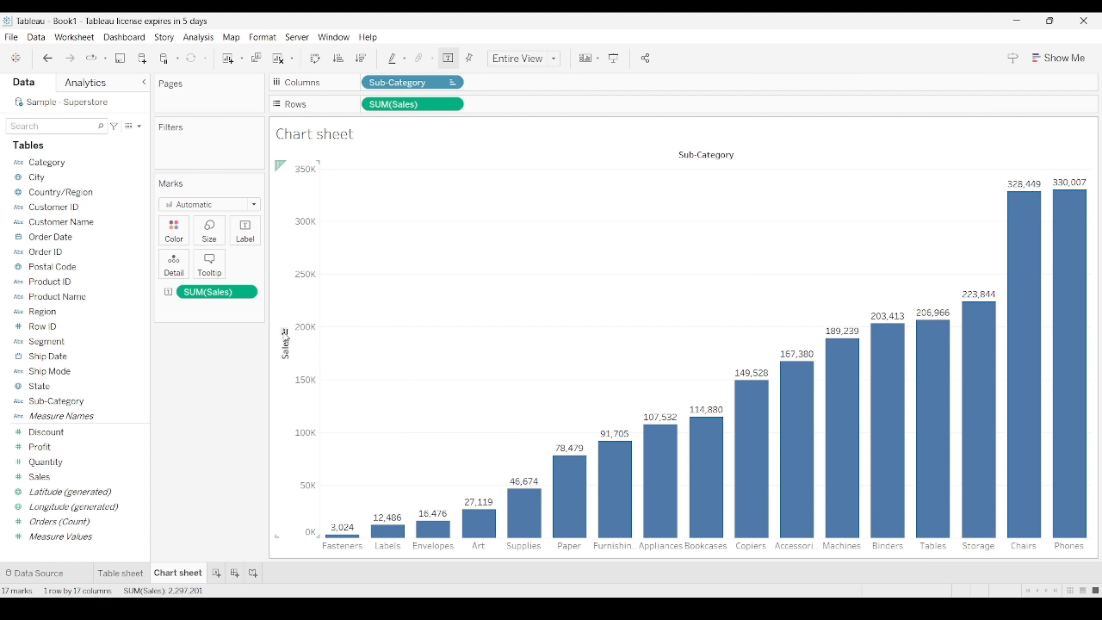
pyautogui.click(285, 336)
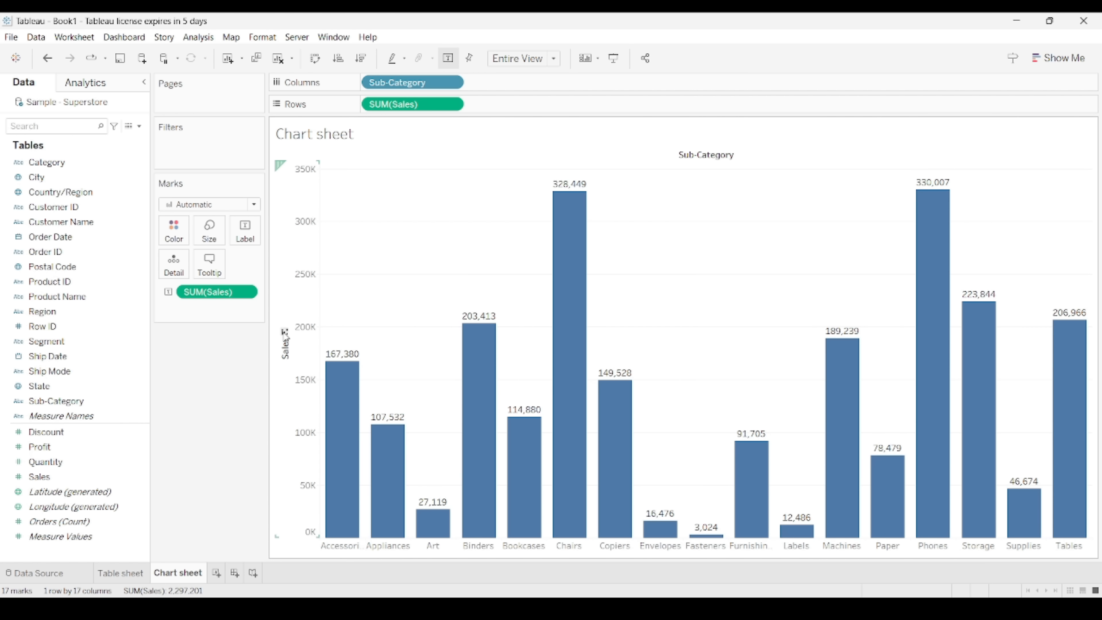
pyautogui.click(285, 336)
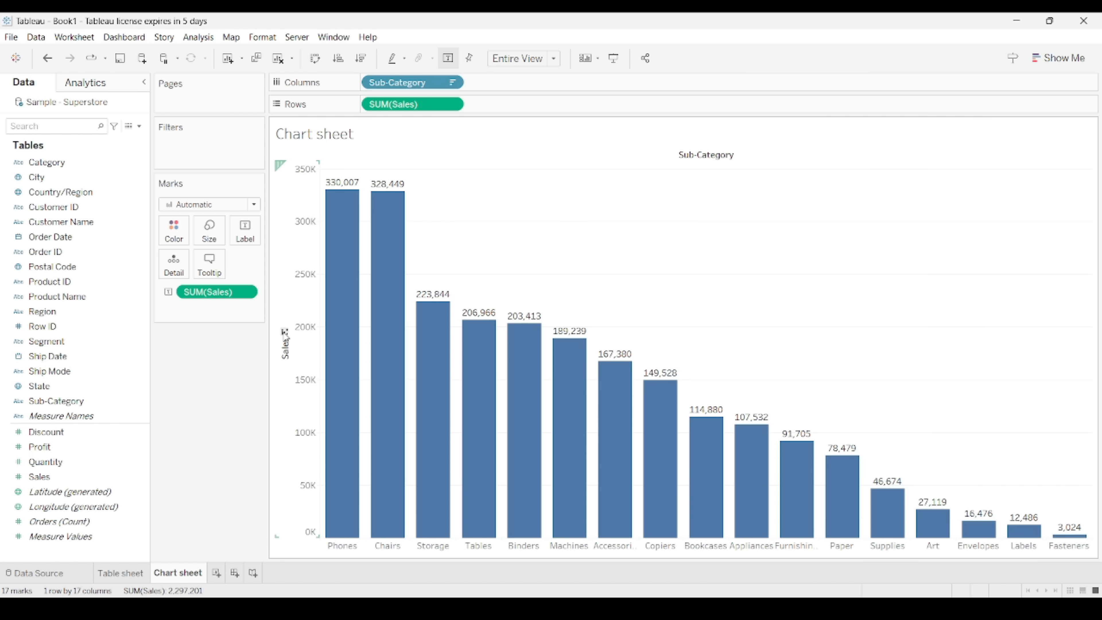
pyautogui.click(284, 336)
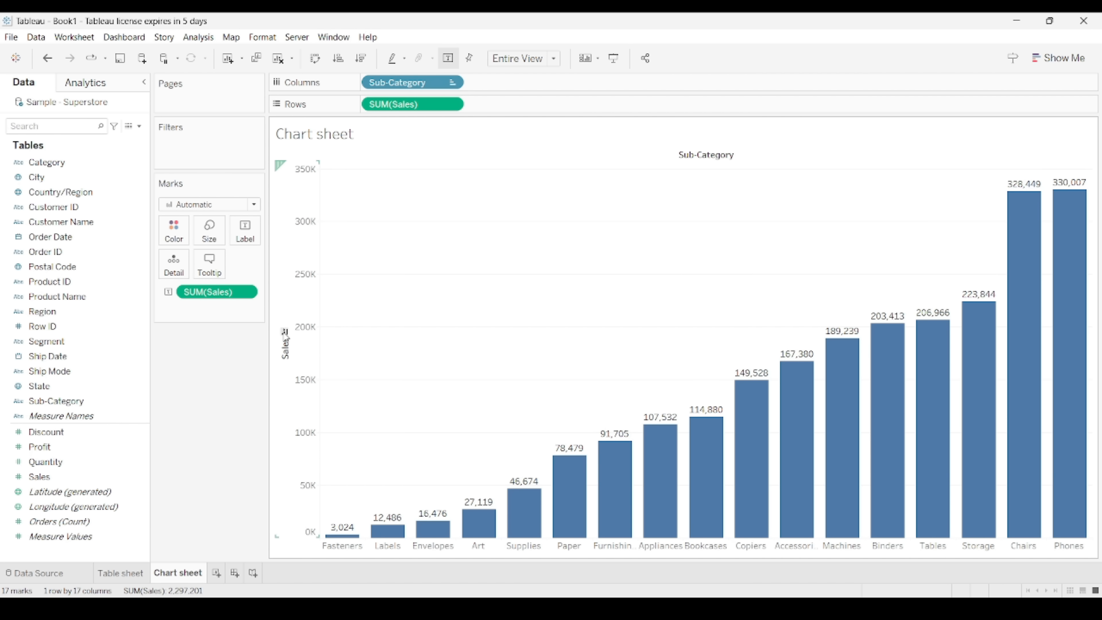
pyautogui.click(284, 337)
pyautogui.click(284, 336)
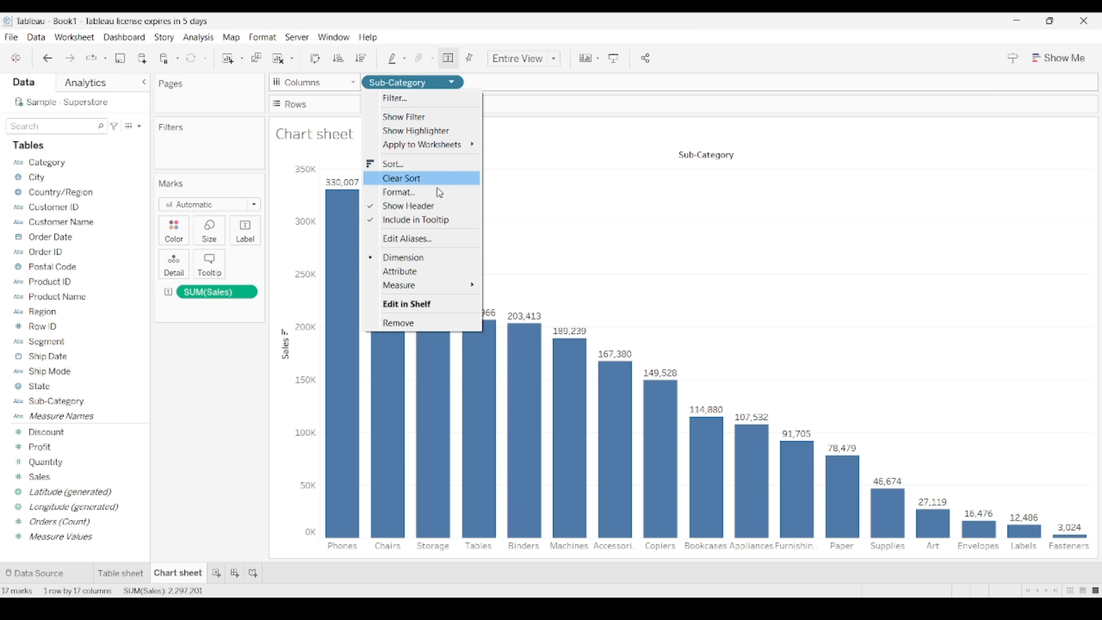
# Set the Sub-Category sort to order by the Profit field instead of the nested Sales sort
pyautogui.click(443, 167)
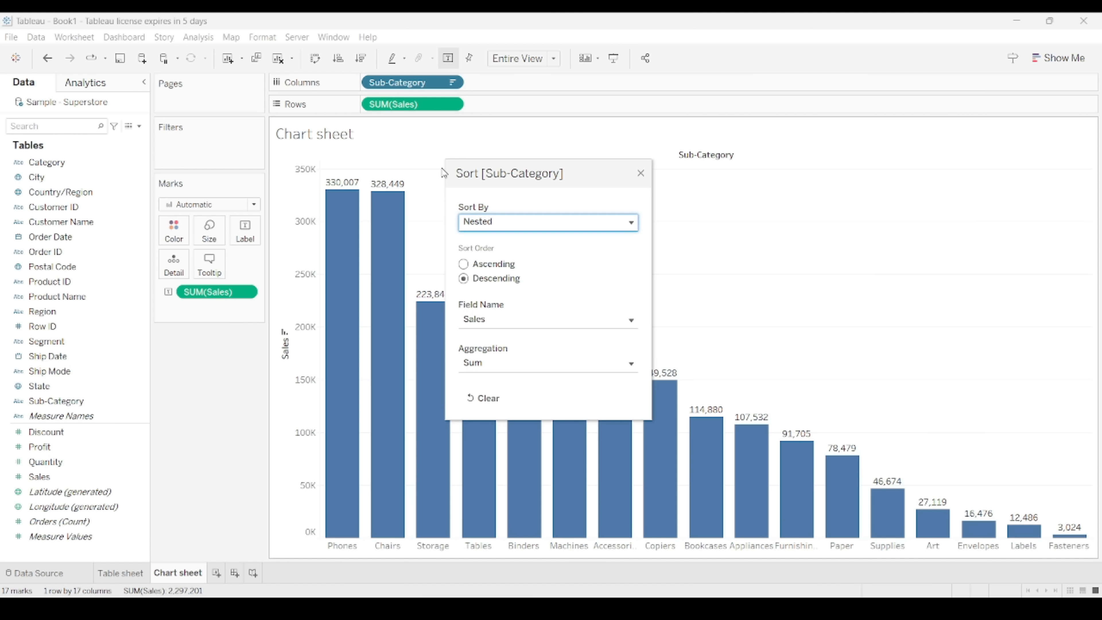
pyautogui.moveTo(509, 172); pyautogui.dragTo(611, 99)
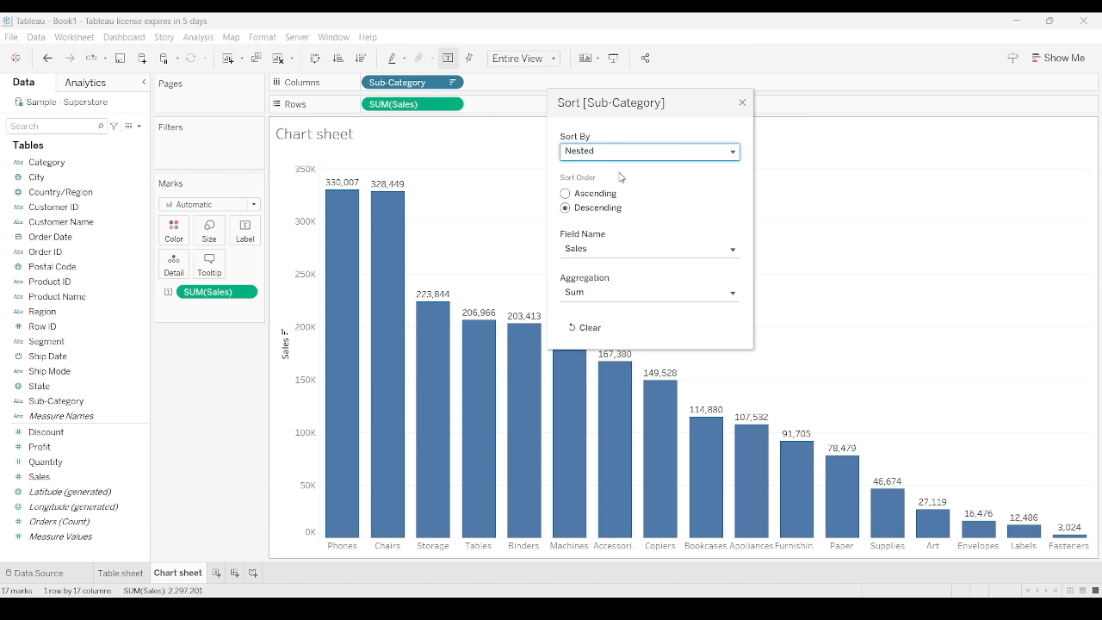
pyautogui.click(628, 154)
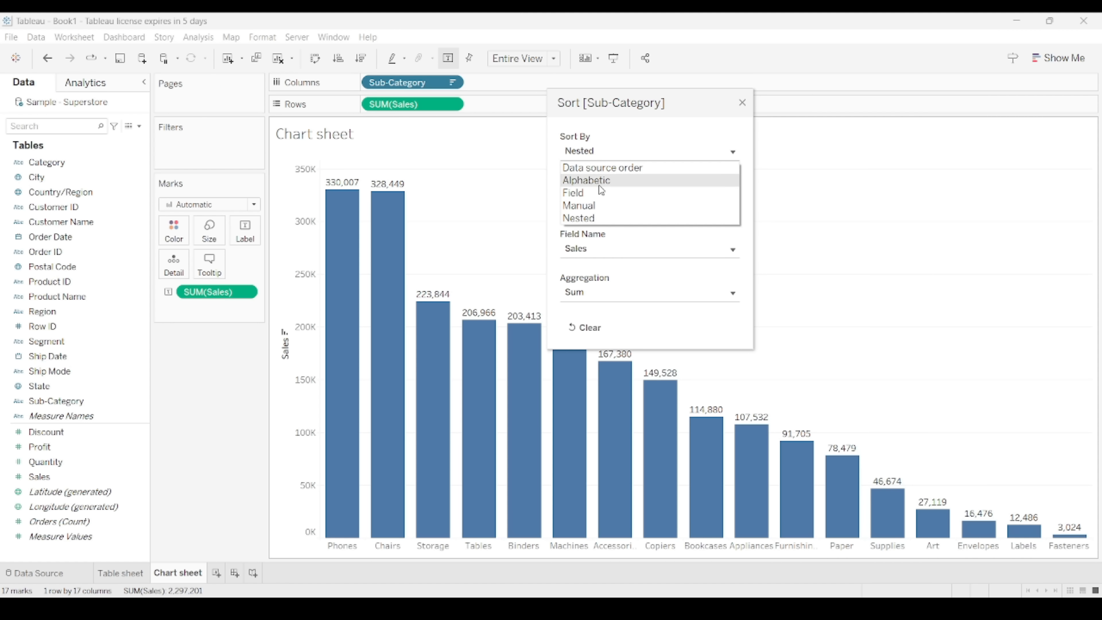
pyautogui.click(590, 194)
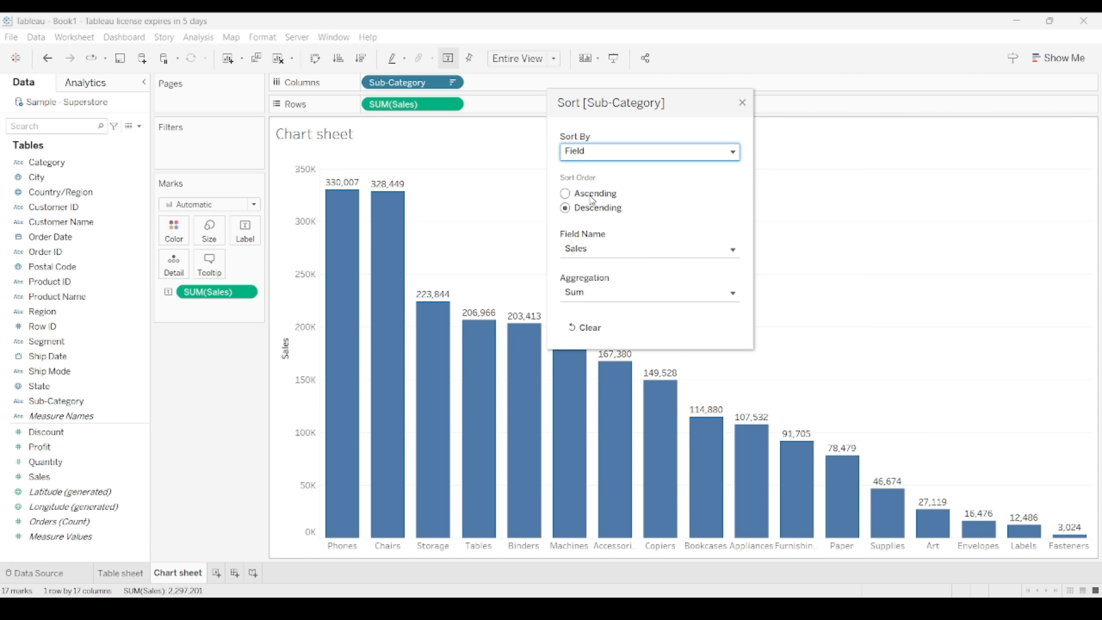
pyautogui.click(583, 251)
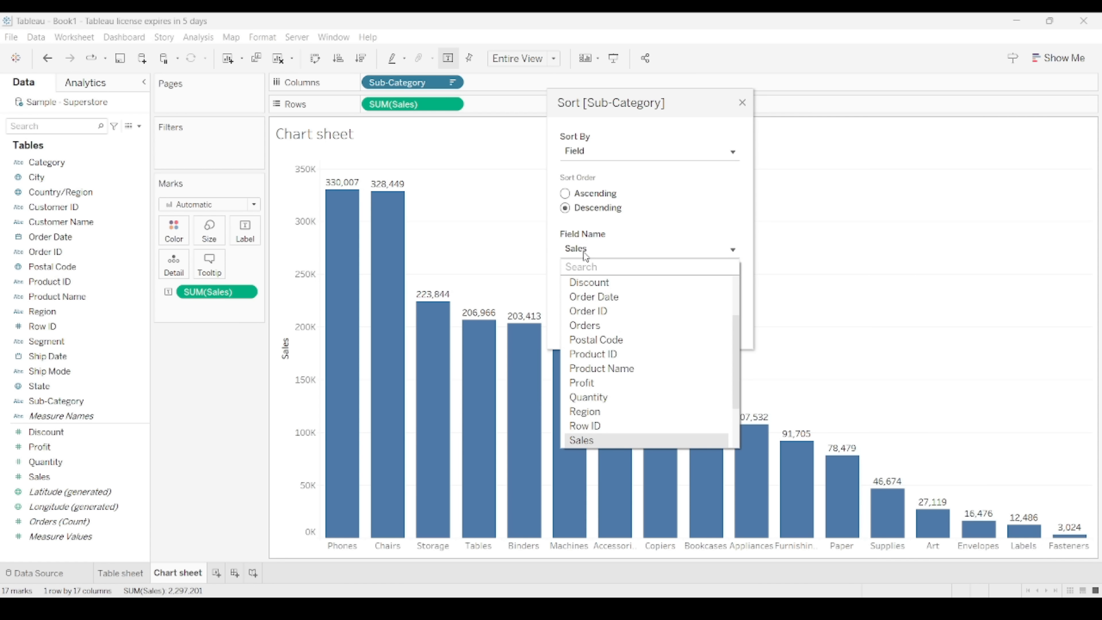
pyautogui.click(592, 384)
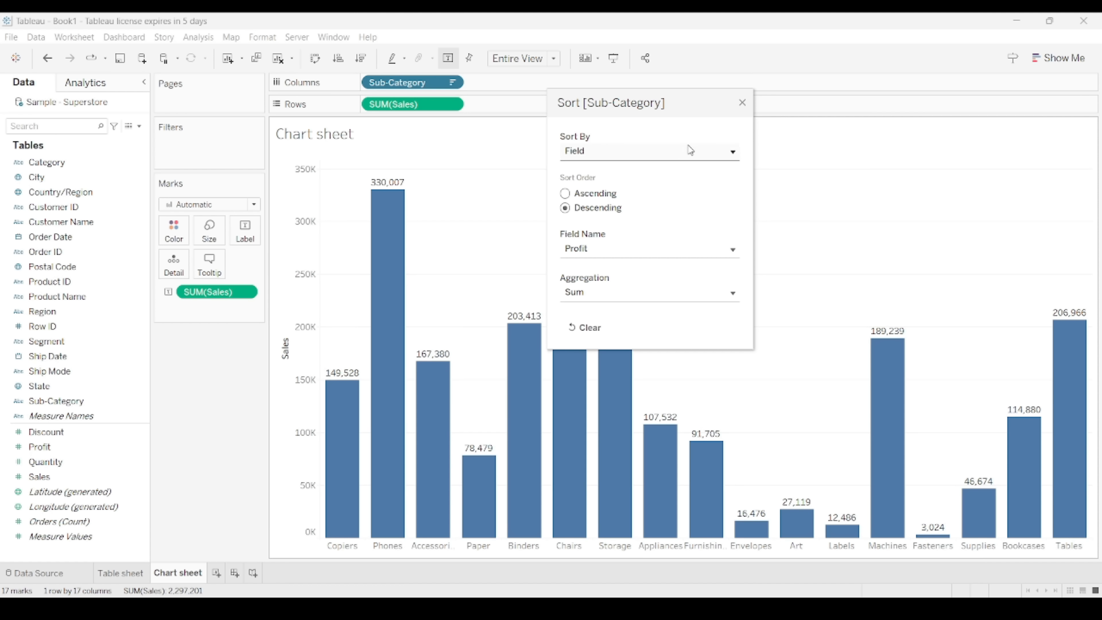
pyautogui.click(742, 102)
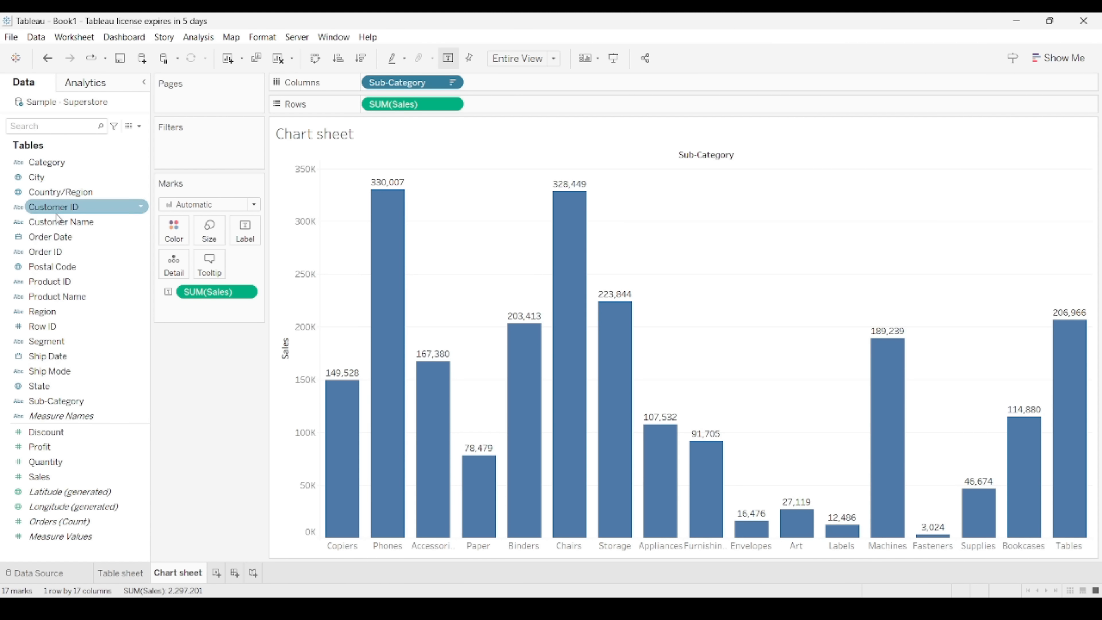
# Try adding Category after Sub-Category in the chart's columns, and remove it again
pyautogui.moveTo(60, 164); pyautogui.dragTo(526, 84)
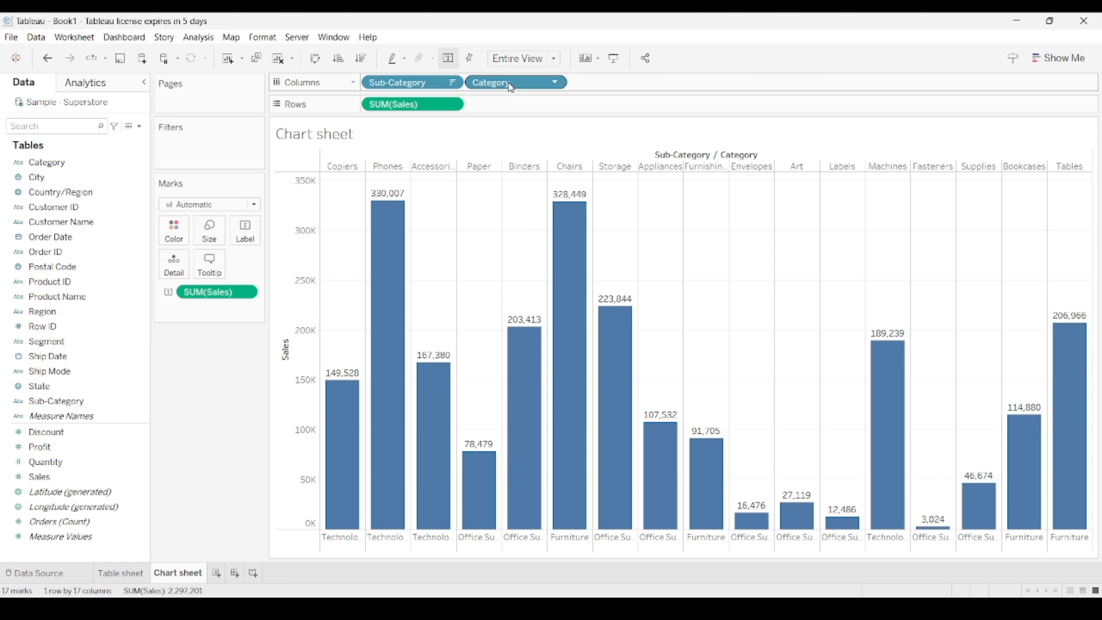
pyautogui.click(555, 82)
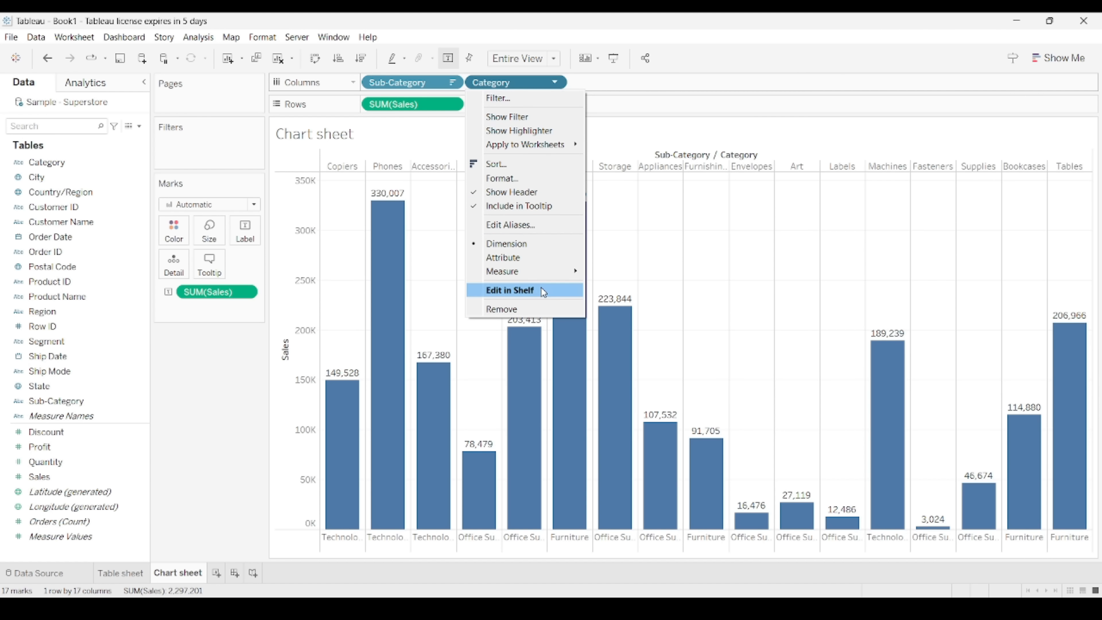
pyautogui.click(535, 306)
# Create a new worksheet listing Category and Sub-Category as rows, compare it with the Chart sheet, and return to the chart
pyautogui.click(216, 572)
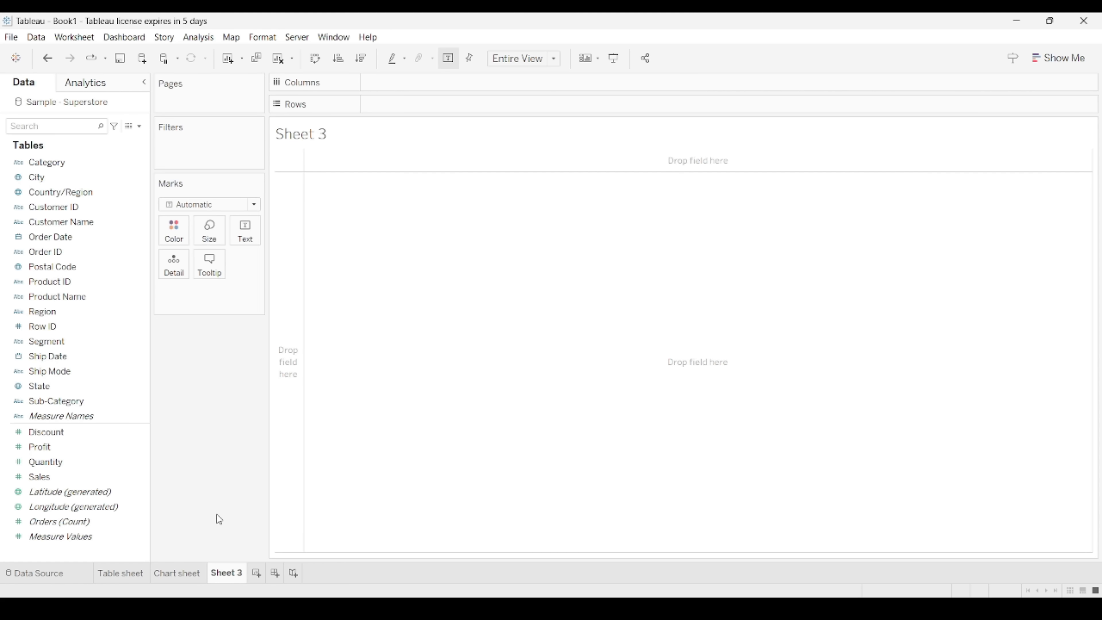
pyautogui.moveTo(71, 164); pyautogui.dragTo(425, 112)
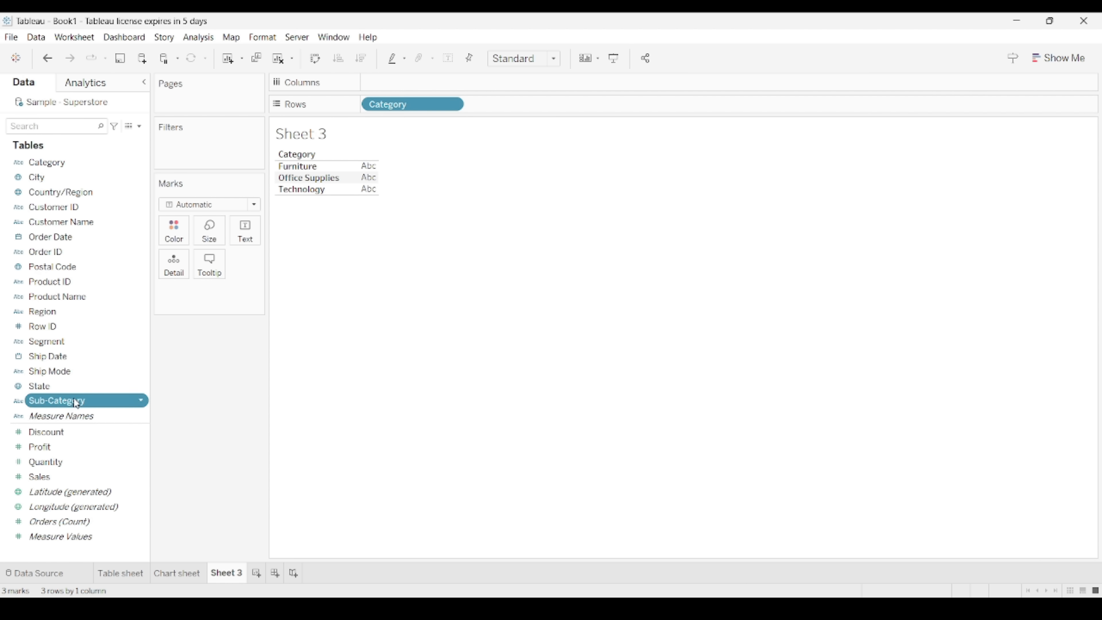
pyautogui.moveTo(76, 403); pyautogui.dragTo(527, 107)
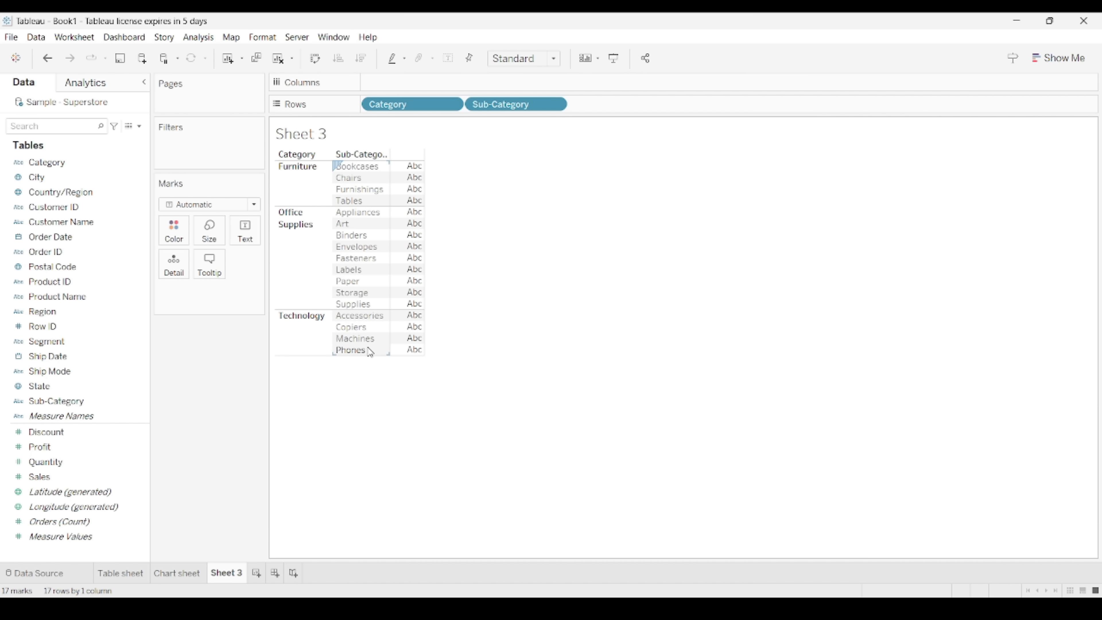
pyautogui.click(194, 574)
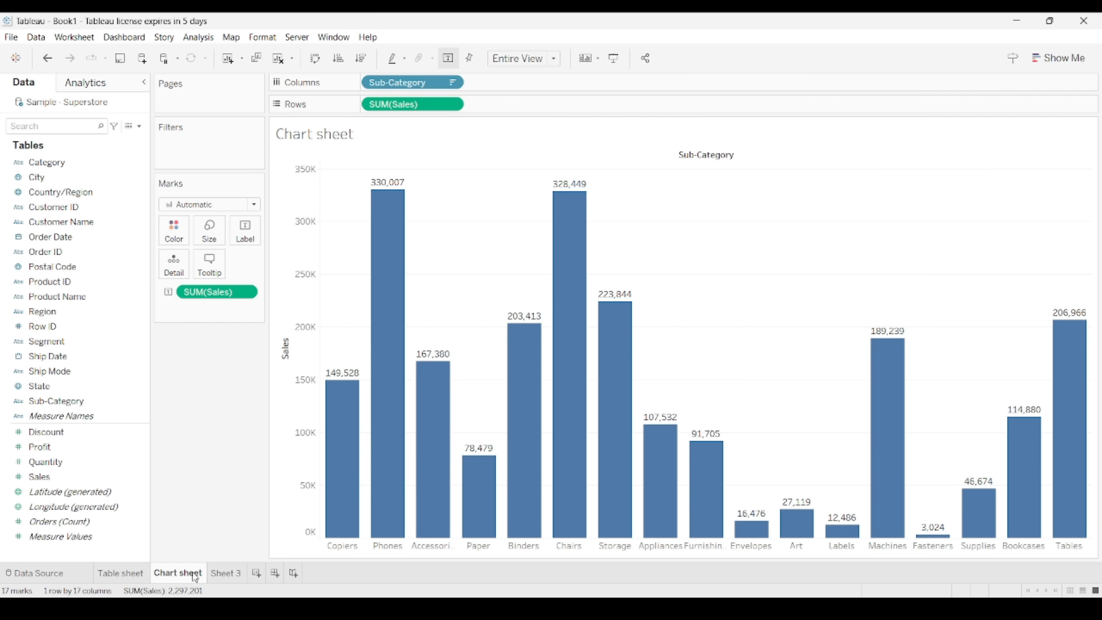
pyautogui.click(230, 575)
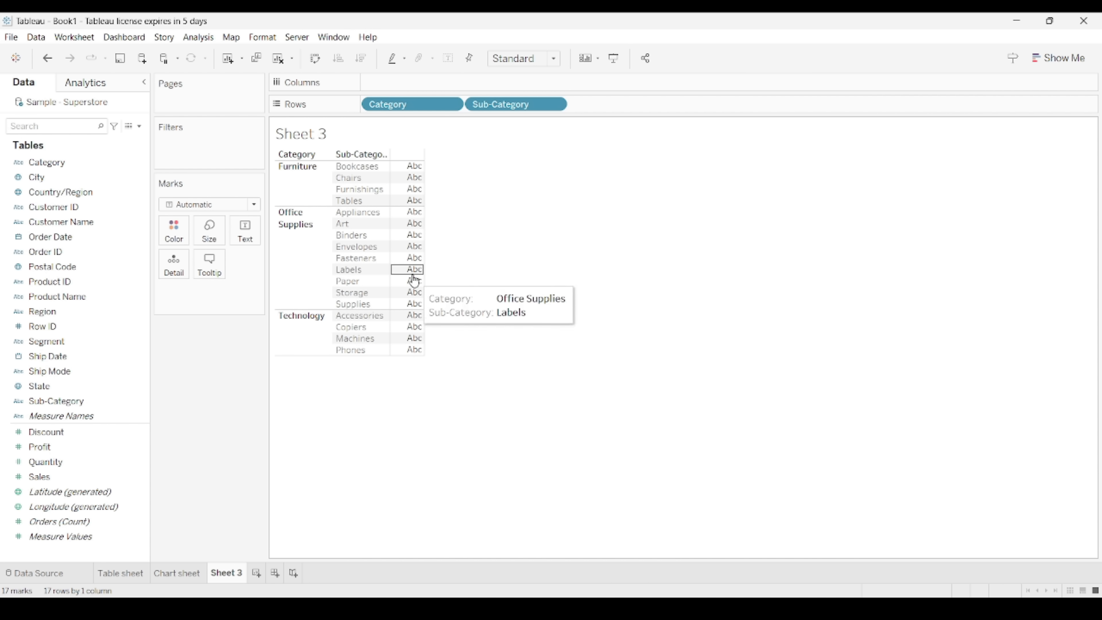
pyautogui.click(191, 573)
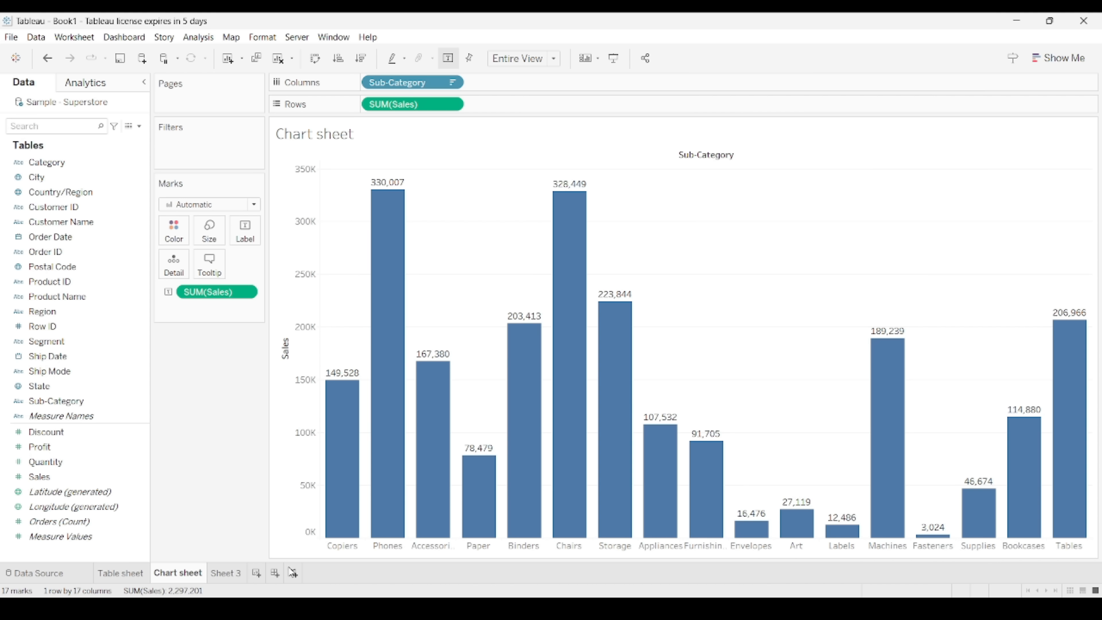